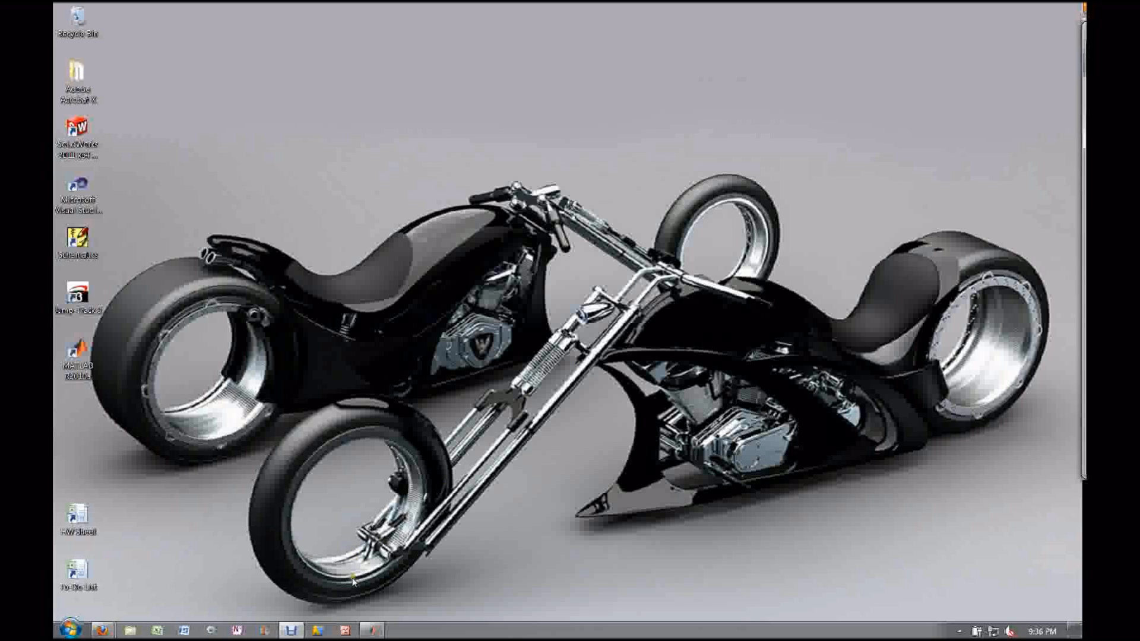
- Switch to MATLAB and open the PID_Controller.mdl model from the Simulink Tutorial folder
{"action": "left_click", "coordinate": [372, 631]}
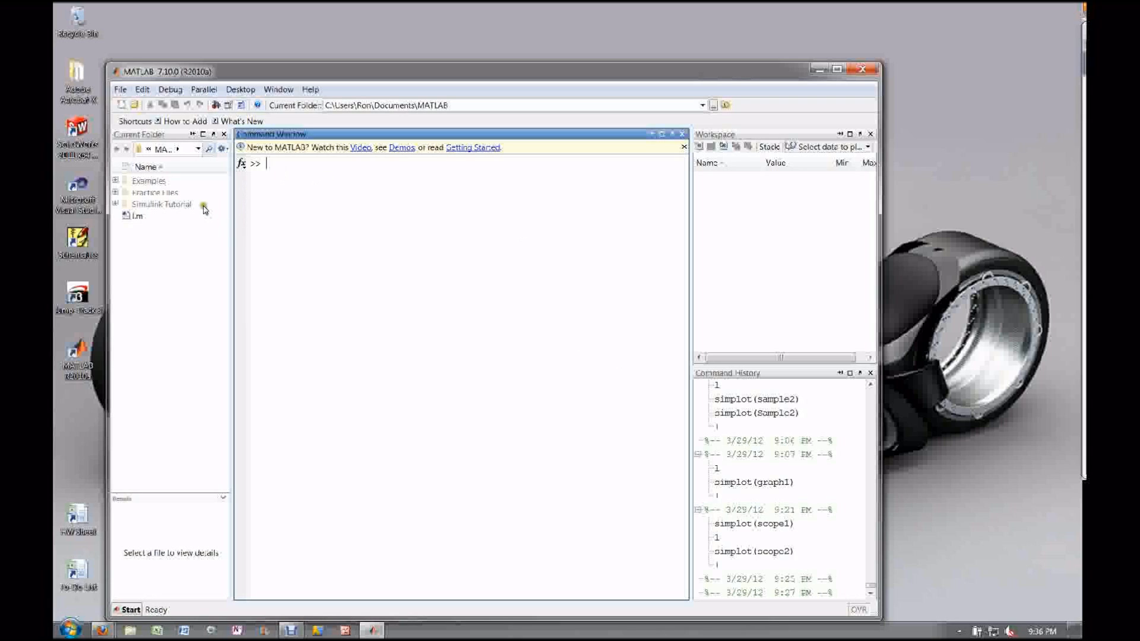
{"action": "left_click", "coordinate": [185, 208]}
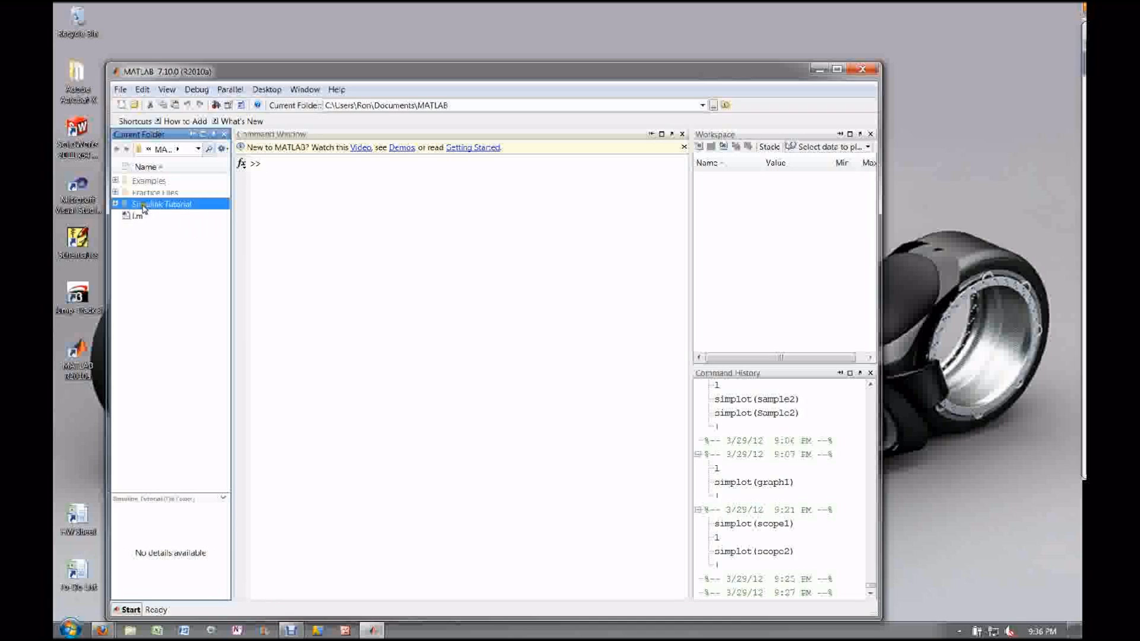
{"action": "double_click", "coordinate": [187, 205]}
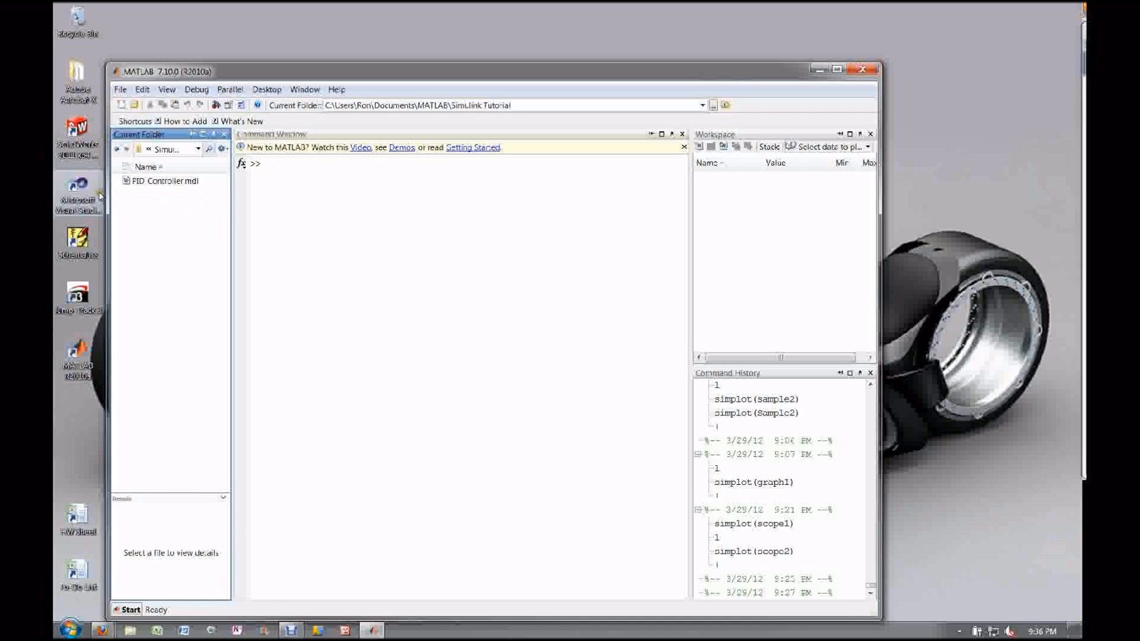
{"action": "double_click", "coordinate": [156, 181]}
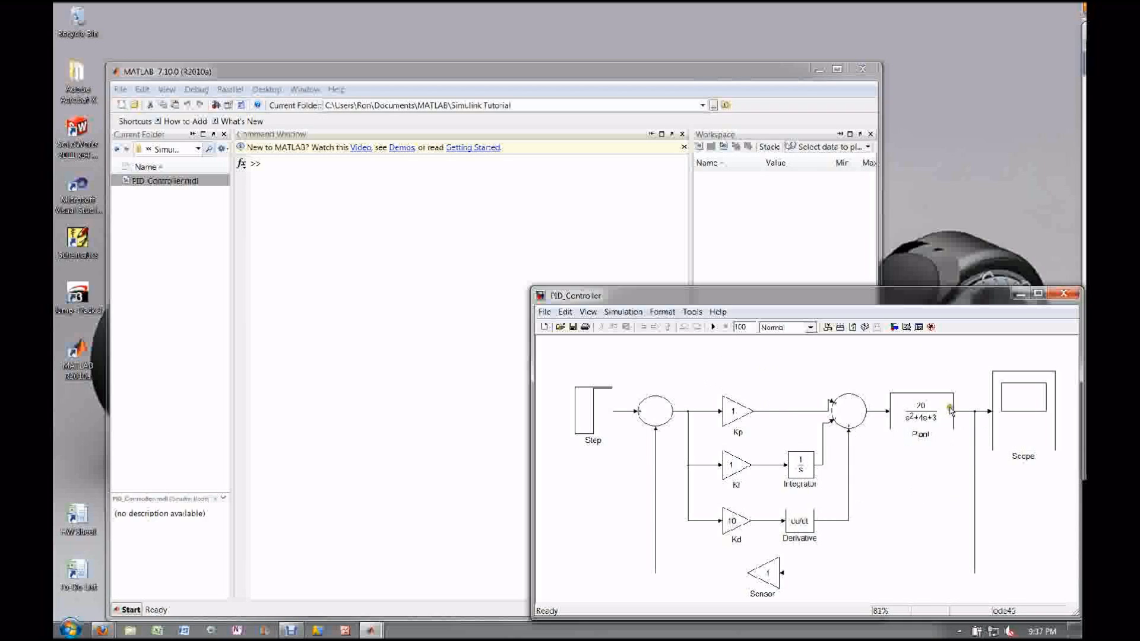
- Open the Scope block's parameters and enable saving its data to the workspace in the data history settings
{"action": "double_click", "coordinate": [1036, 442]}
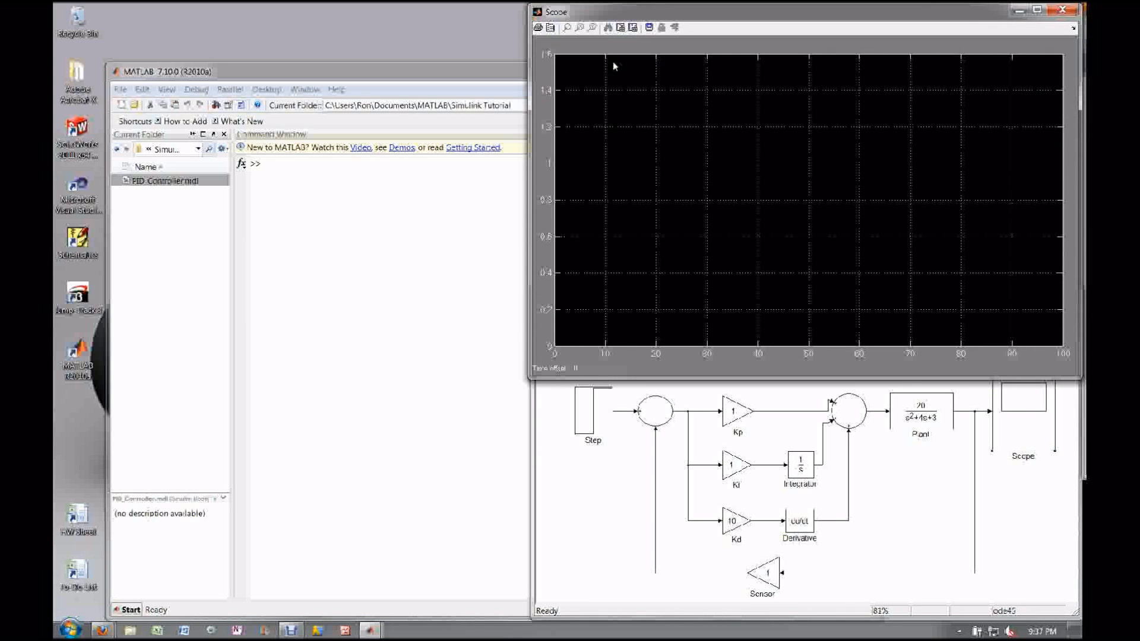
{"action": "left_click", "coordinate": [563, 17]}
{"action": "left_click", "coordinate": [550, 28]}
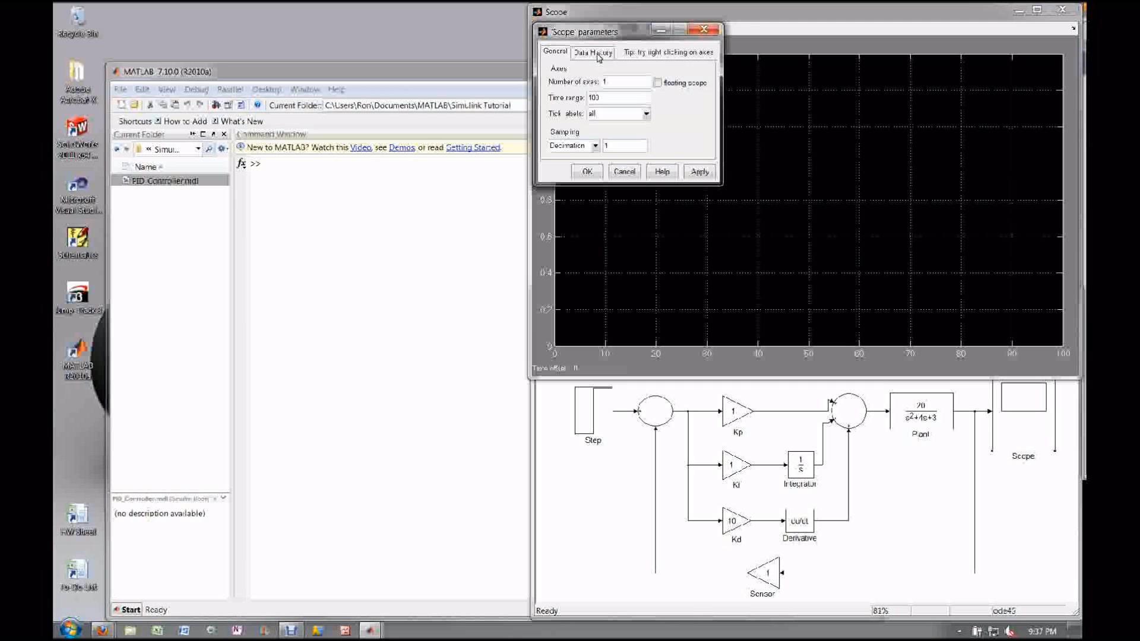
{"action": "left_click", "coordinate": [598, 56]}
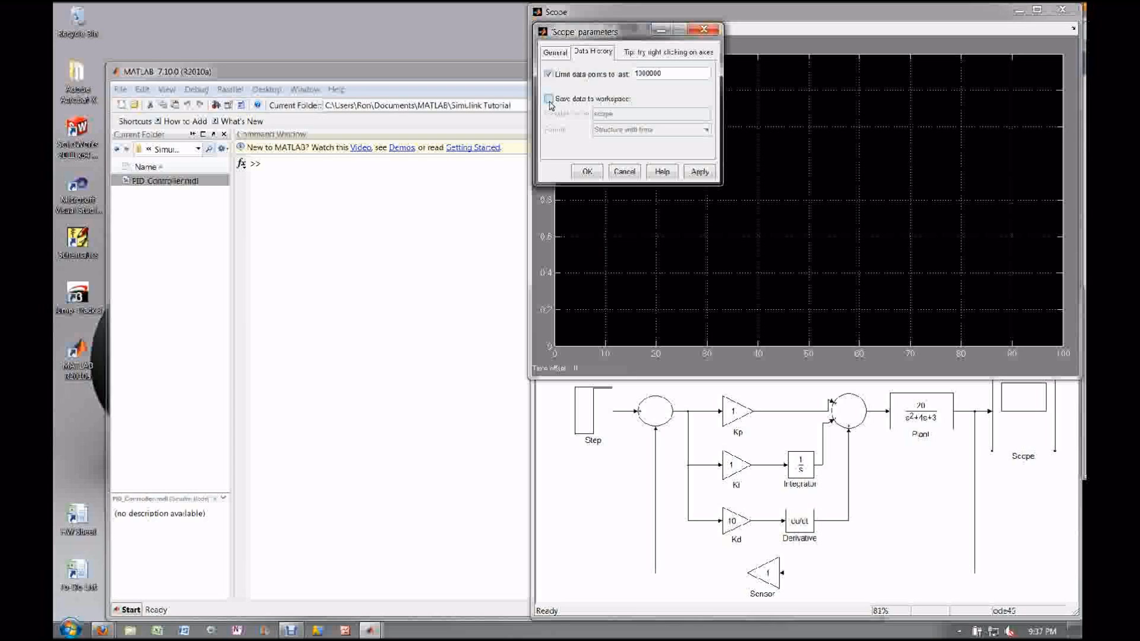
{"action": "left_click", "coordinate": [548, 99]}
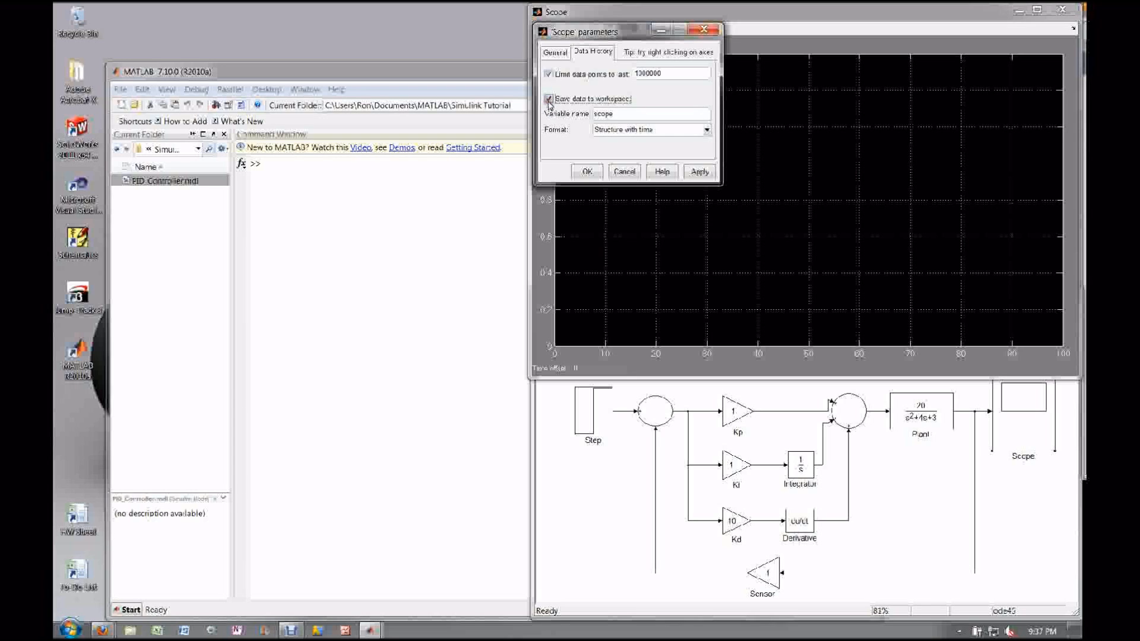
{"action": "left_click", "coordinate": [614, 112]}
{"action": "left_click_drag", "start_coordinate": [614, 111], "coordinate": [581, 110]}
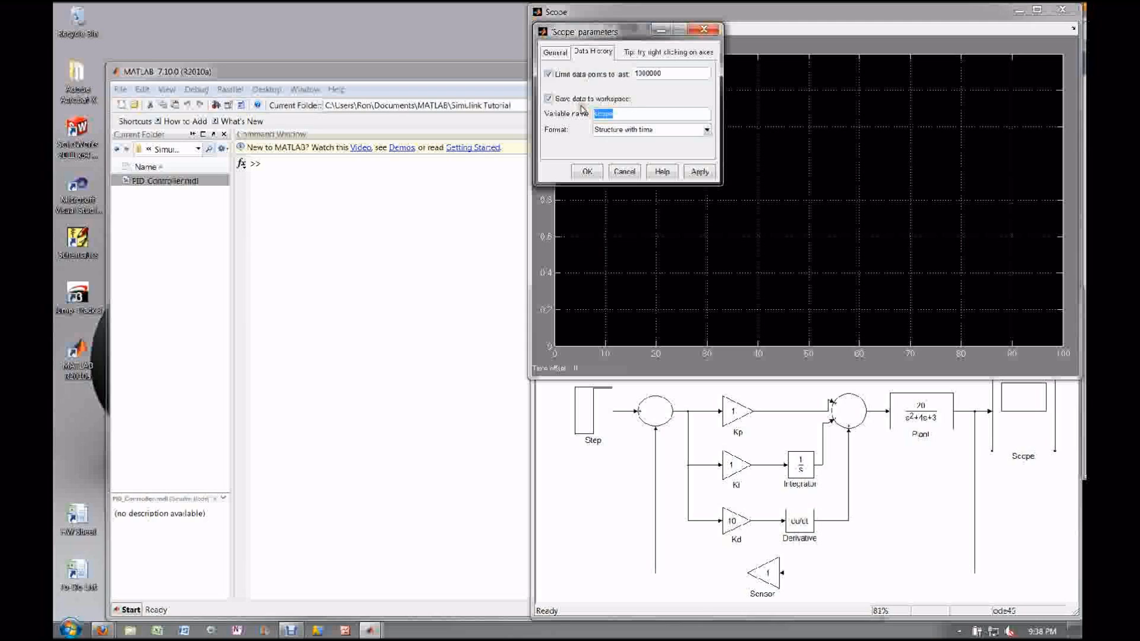
{"action": "type", "text": "samp"}
{"action": "key", "text": "BackSpace"}
{"action": "type", "text": "ple1"}
{"action": "left_click", "coordinate": [583, 174]}
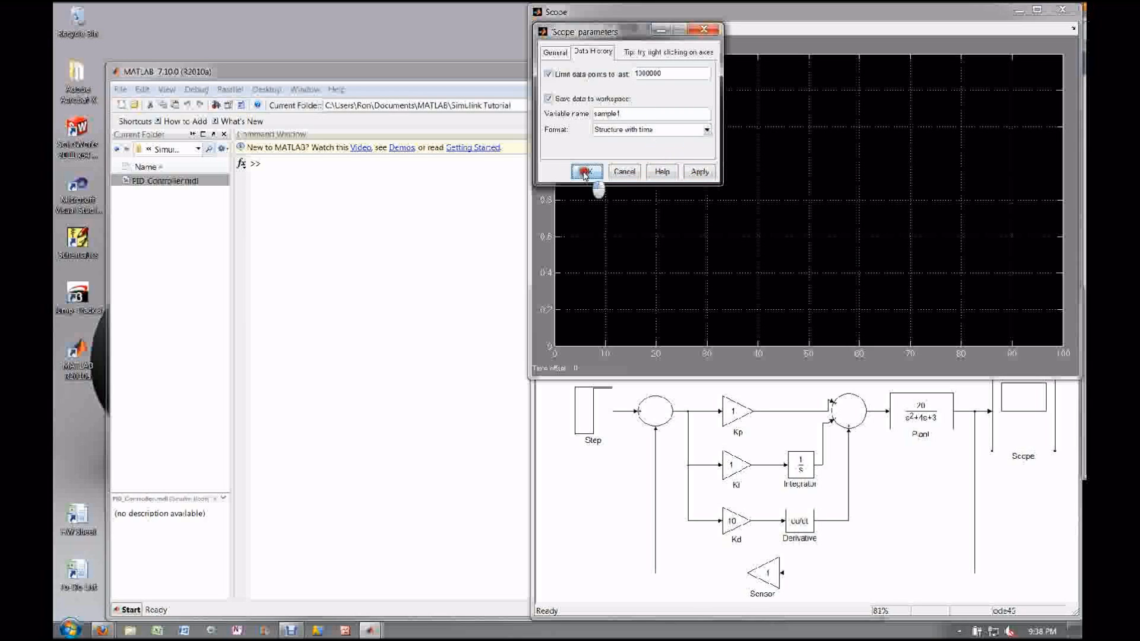
- Run the PID_Controller simulation and bring the Scope with the response to the front
{"action": "left_click", "coordinate": [587, 495]}
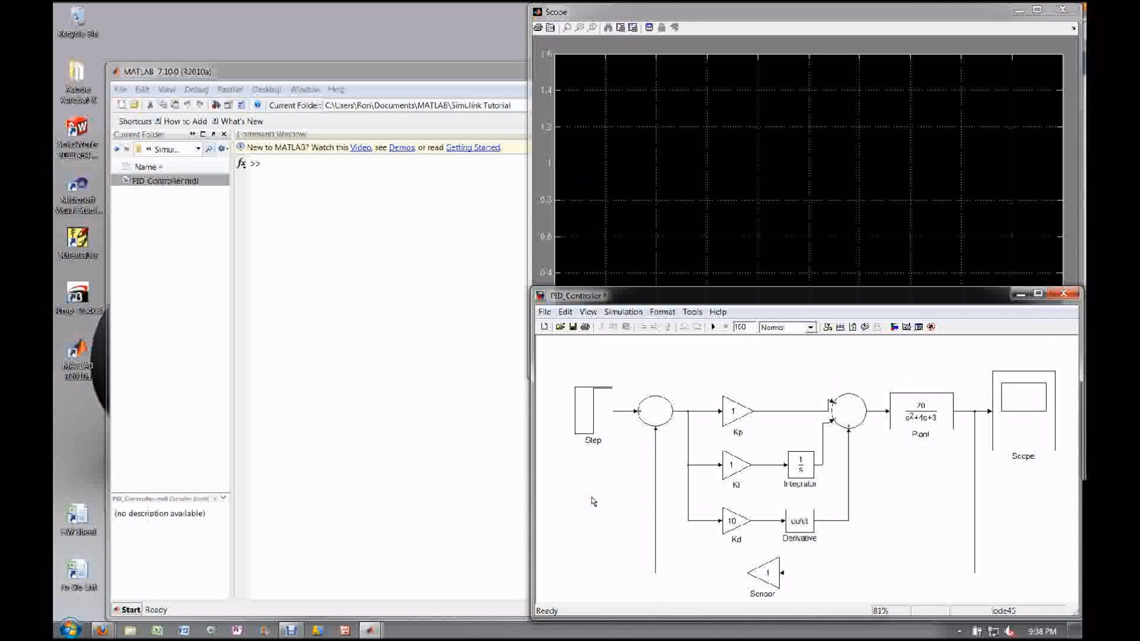
{"action": "left_click", "coordinate": [712, 327]}
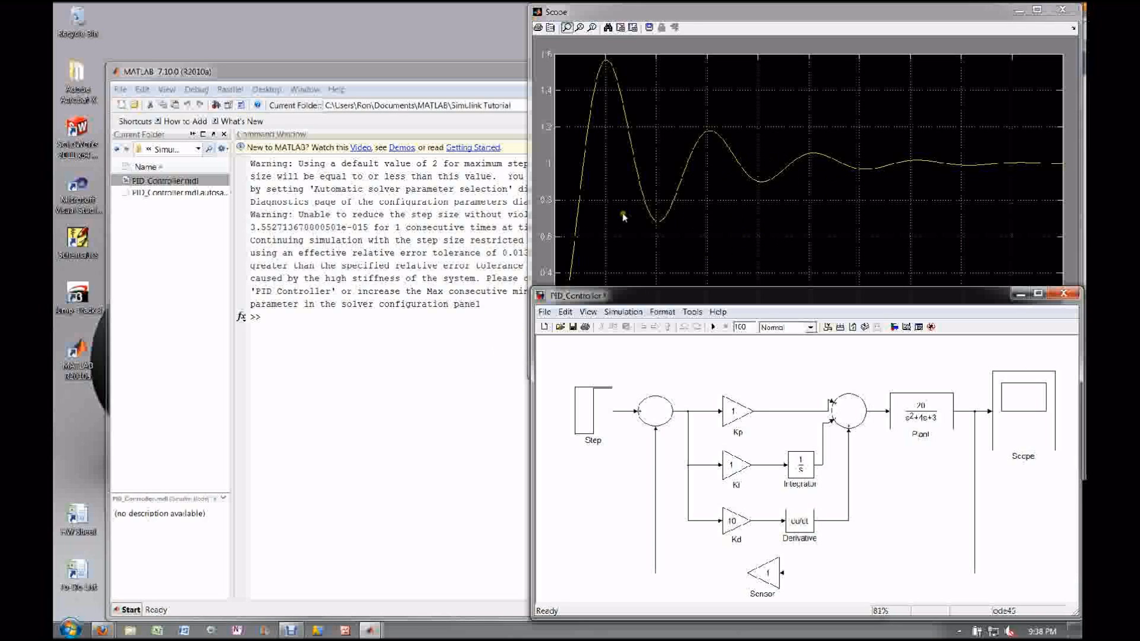
{"action": "left_click", "coordinate": [546, 254]}
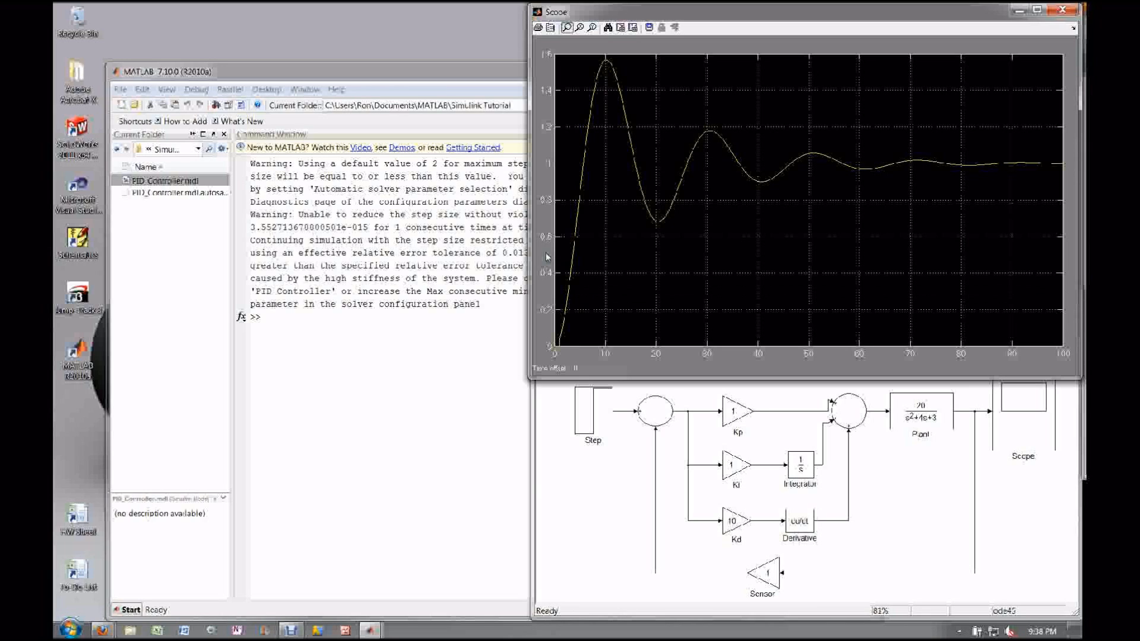
- Plot the saved scope data in a figure by running simplot(sample1) in the MATLAB Command Window
{"action": "left_click", "coordinate": [418, 373]}
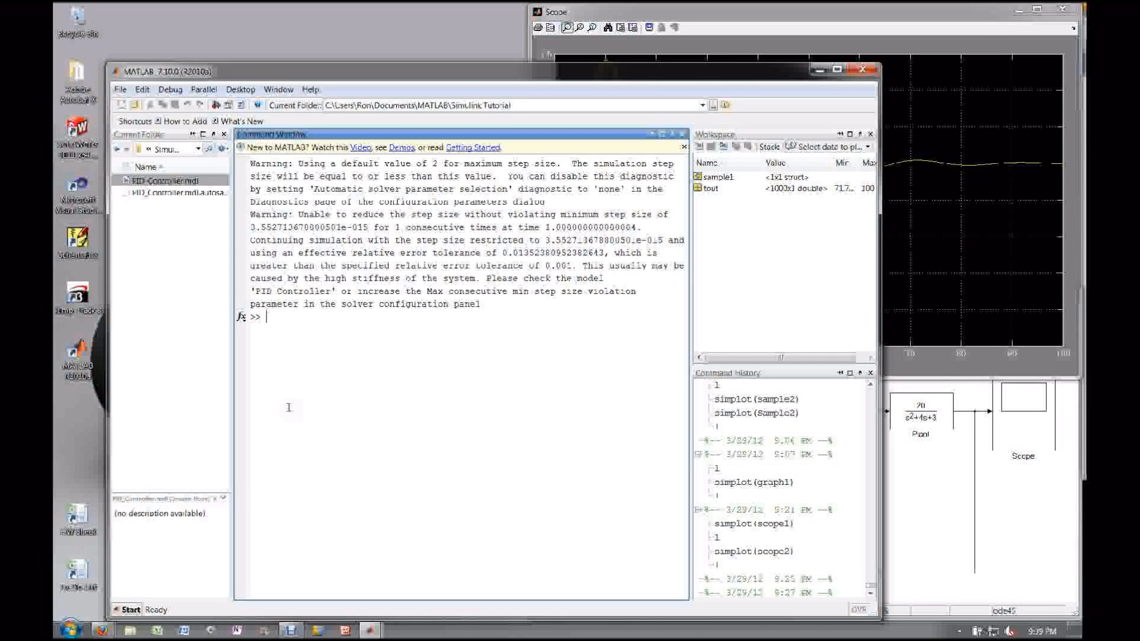
{"action": "left_click", "coordinate": [940, 49]}
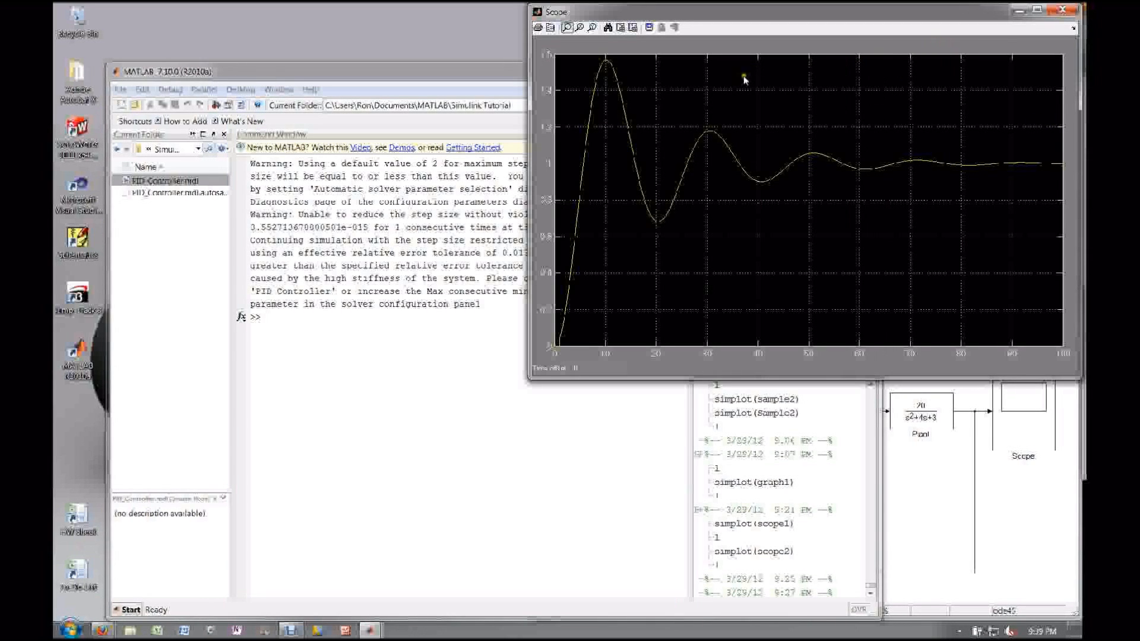
{"action": "left_click", "coordinate": [432, 395]}
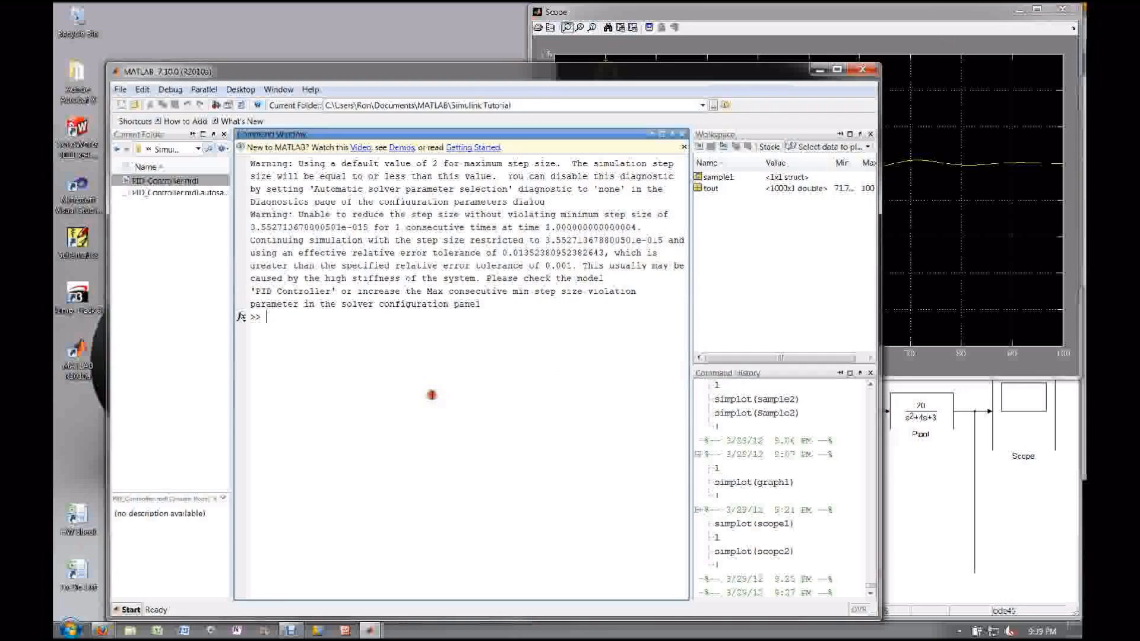
{"action": "type", "text": "simplot"}
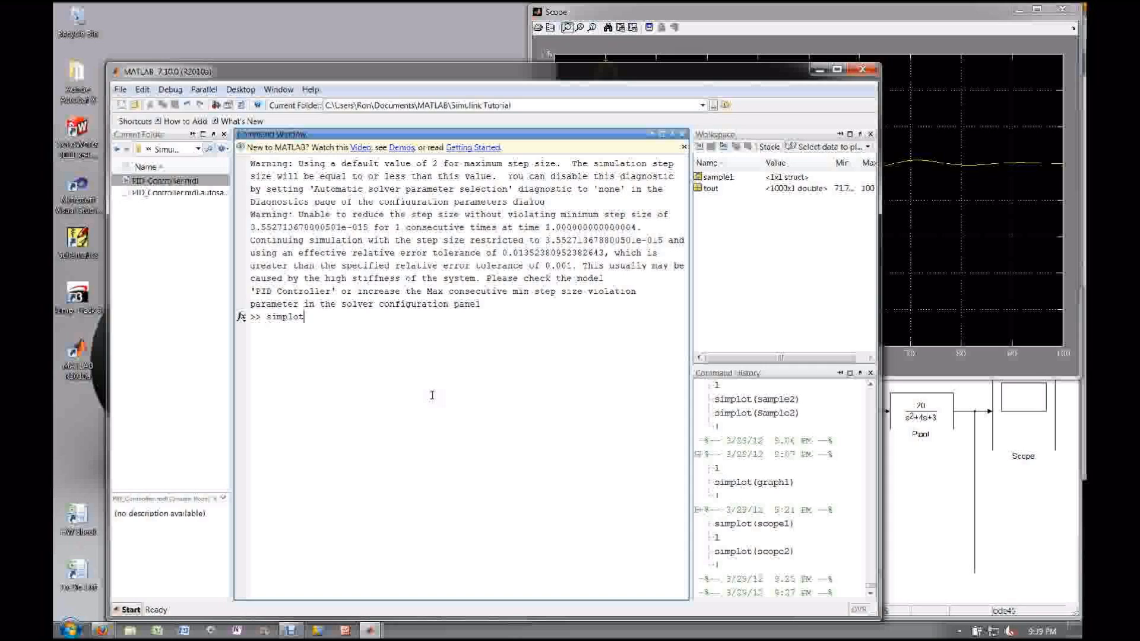
{"action": "type", "text": "("}
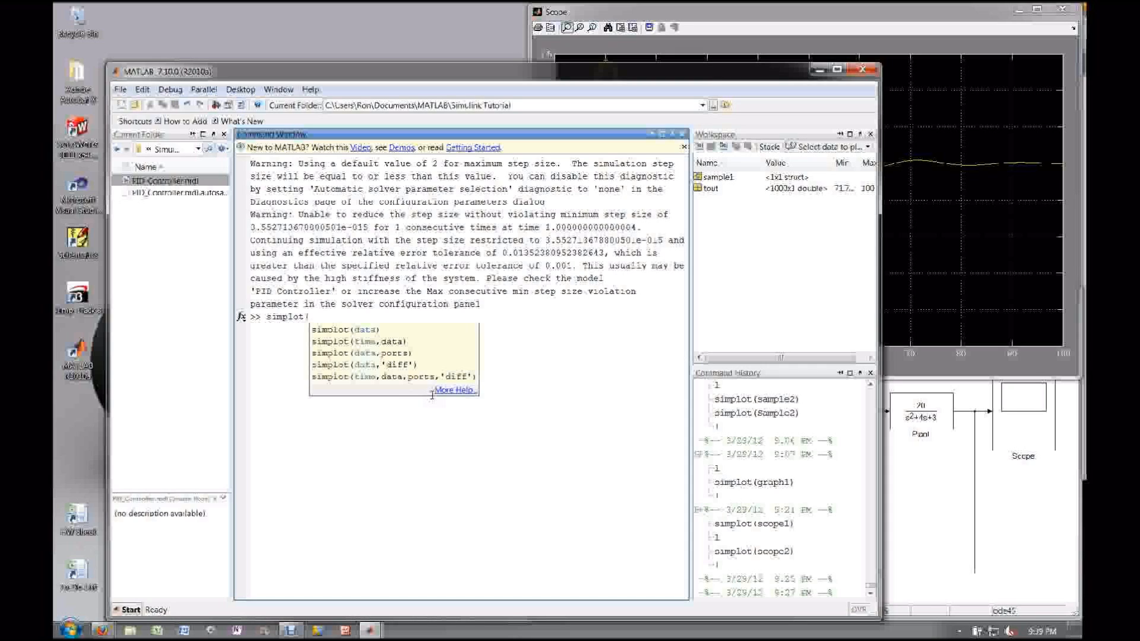
{"action": "type", "text": "sample1)"}
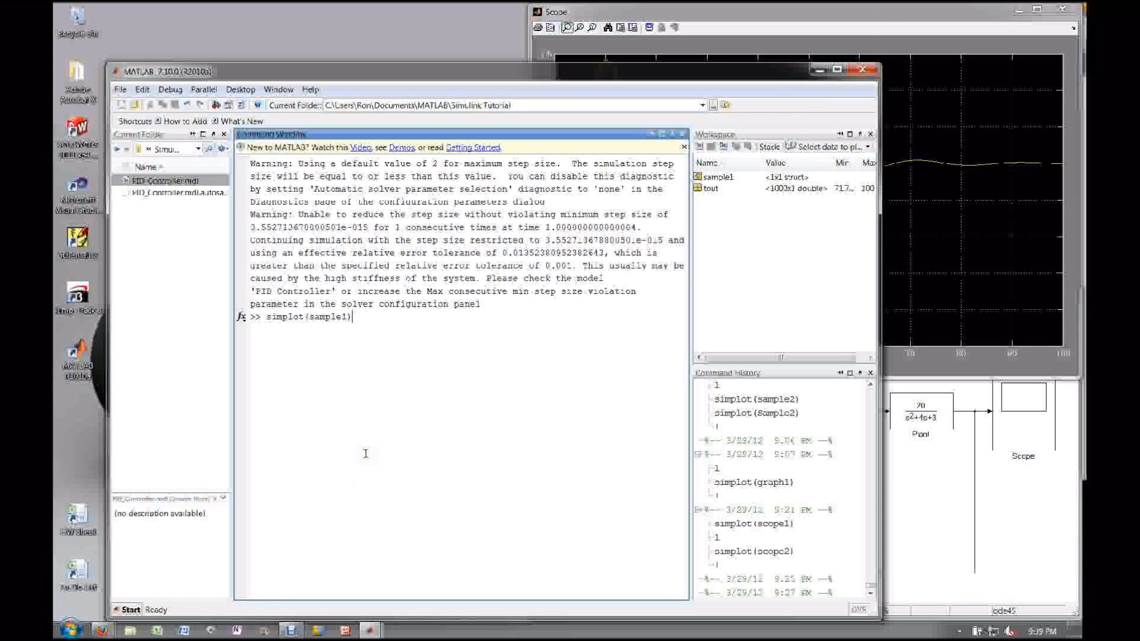
{"action": "key", "text": "Return"}
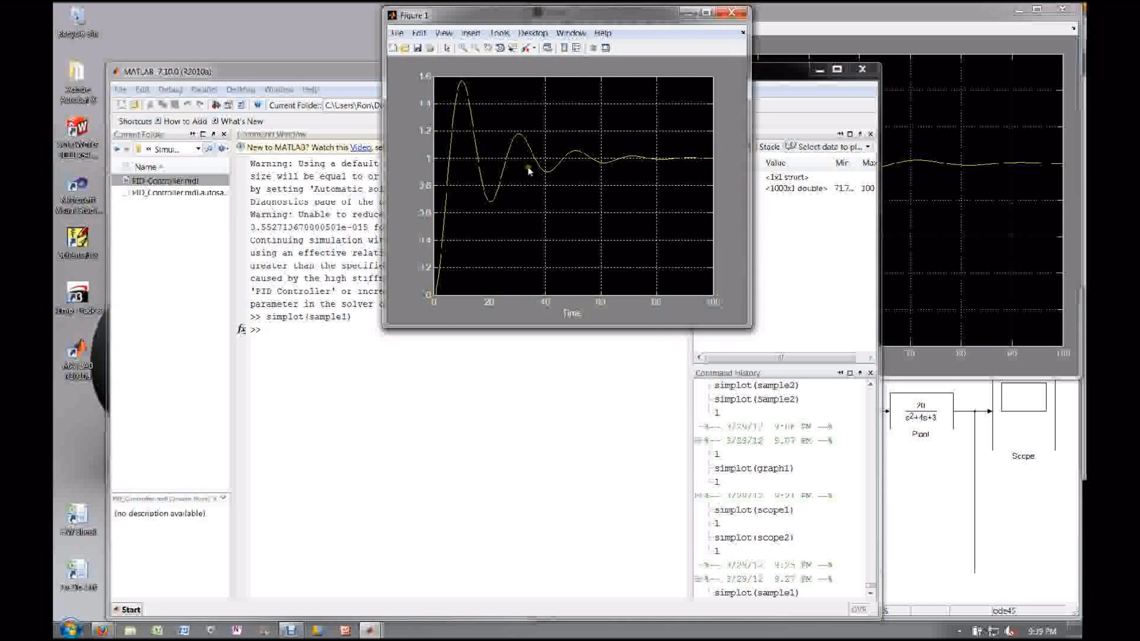
- Show the figure's plot tools and format the response curve with a line width of 2.0 and blue colour
{"action": "left_click_drag", "start_coordinate": [636, 14], "coordinate": [631, 16]}
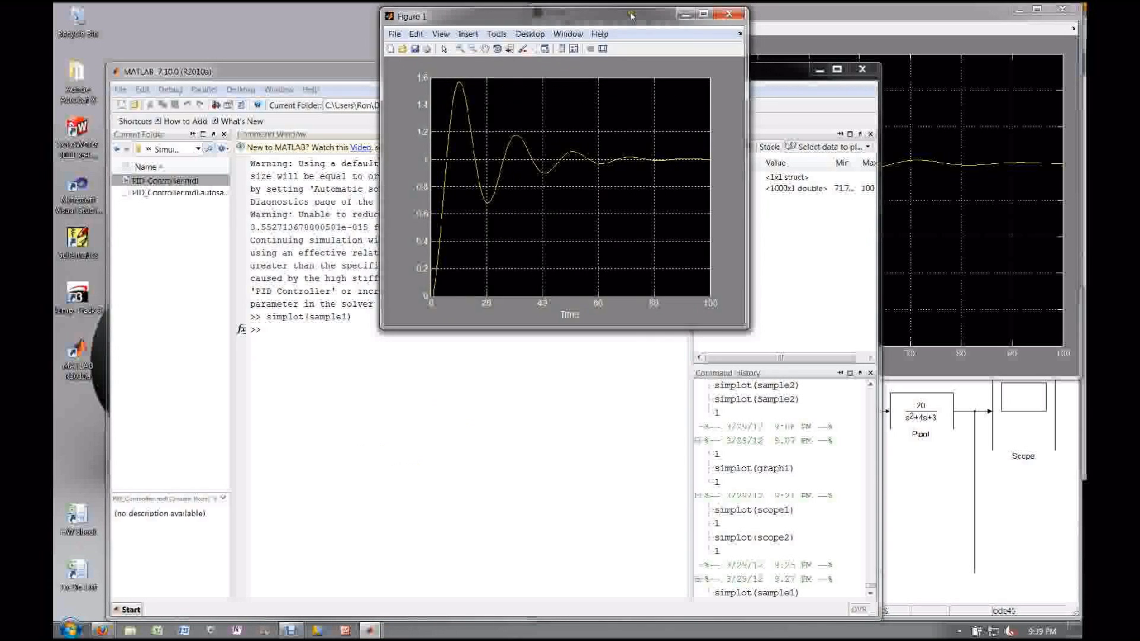
{"action": "left_click", "coordinate": [600, 50]}
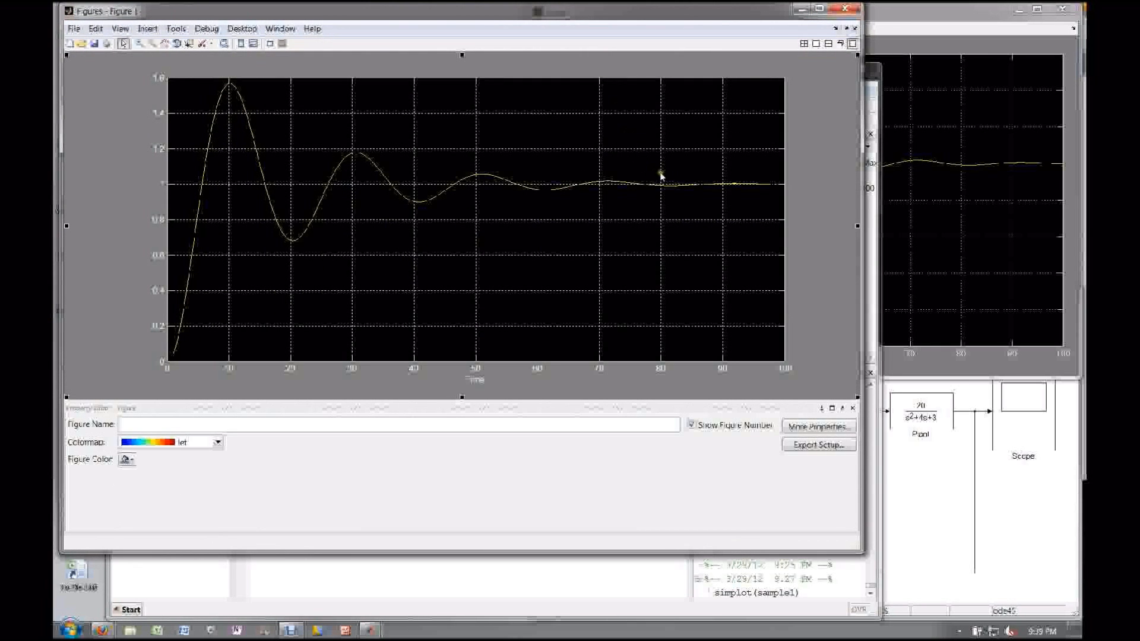
{"action": "left_click", "coordinate": [675, 188]}
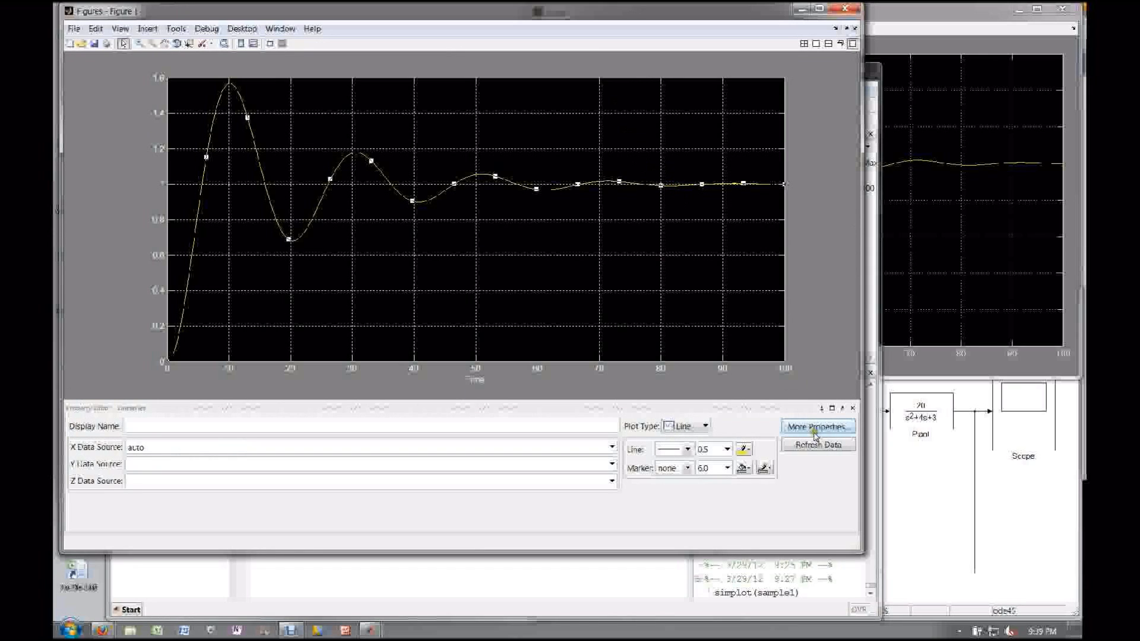
{"action": "left_click", "coordinate": [715, 449]}
{"action": "type", "text": "2"}
{"action": "key", "text": "Return"}
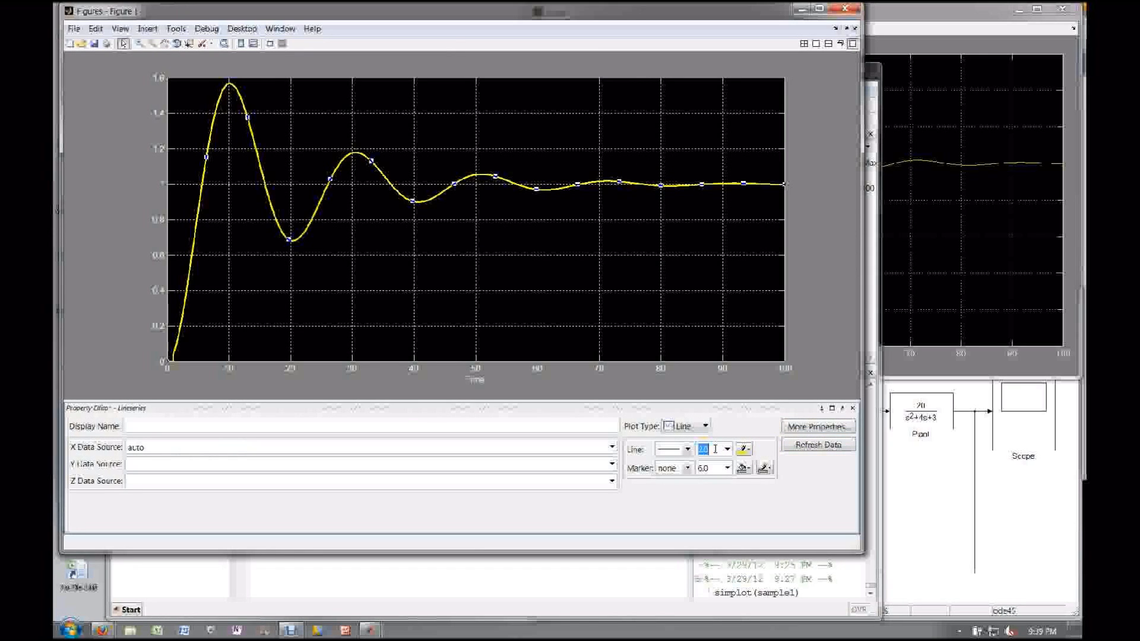
{"action": "left_click", "coordinate": [744, 458]}
{"action": "left_click", "coordinate": [764, 475]}
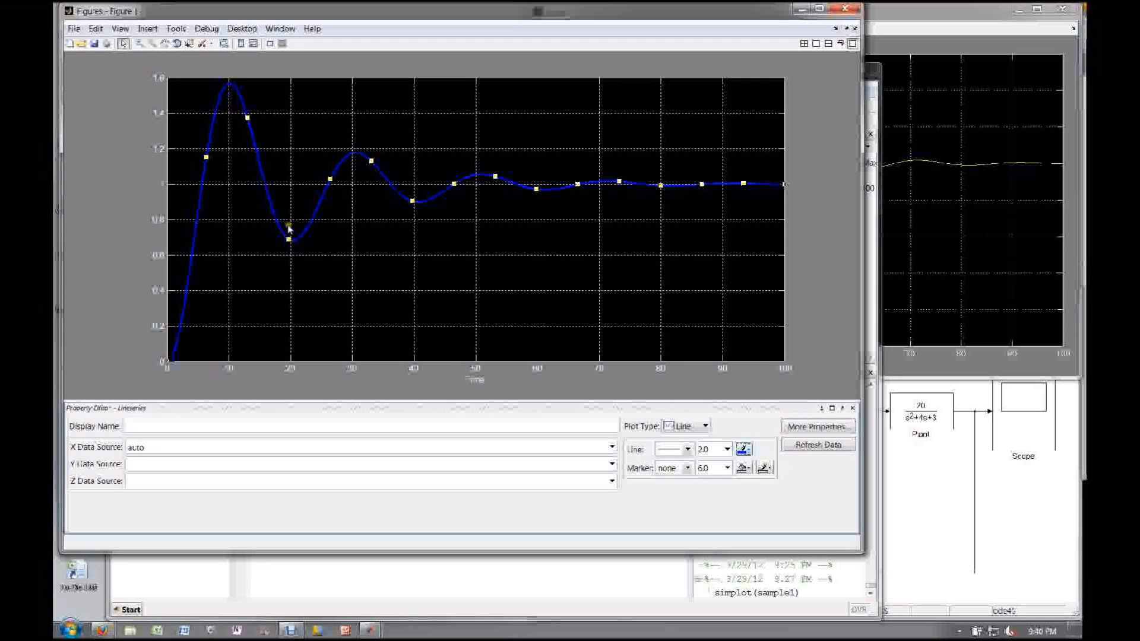
- Set the axes background to white and the axis text and line colour to black
{"action": "left_click", "coordinate": [316, 319]}
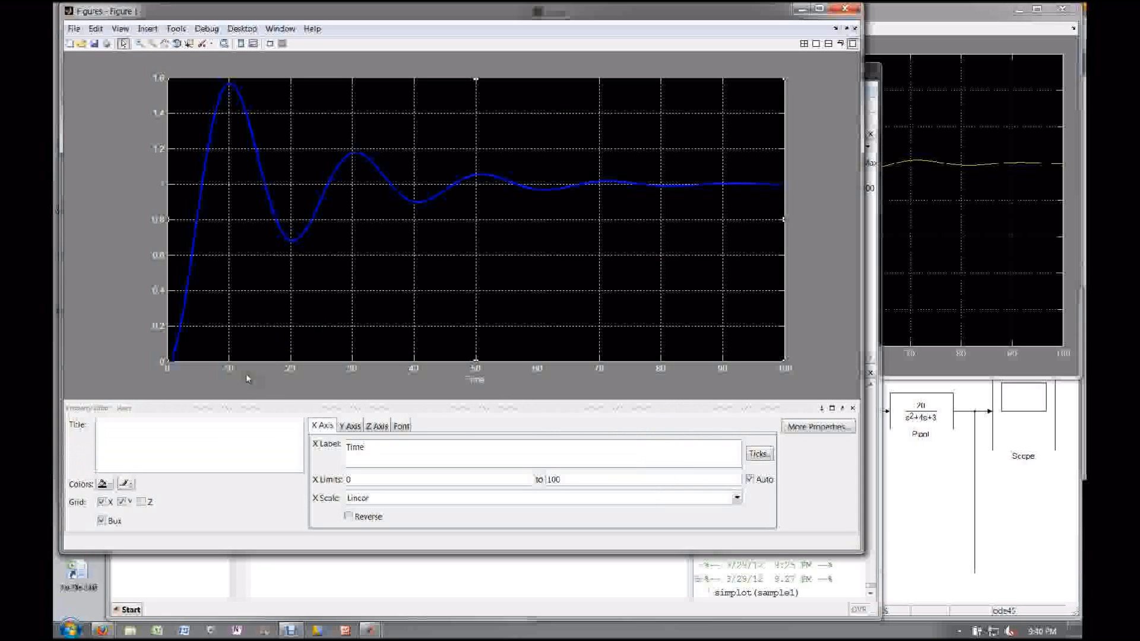
{"action": "left_click", "coordinate": [103, 484]}
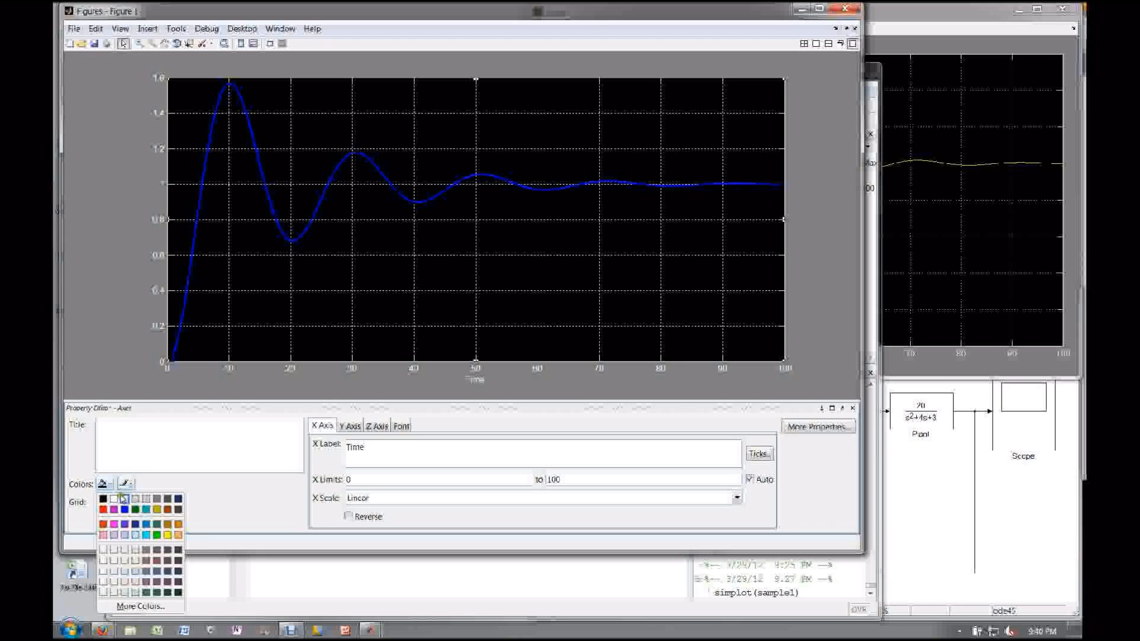
{"action": "left_click", "coordinate": [114, 500]}
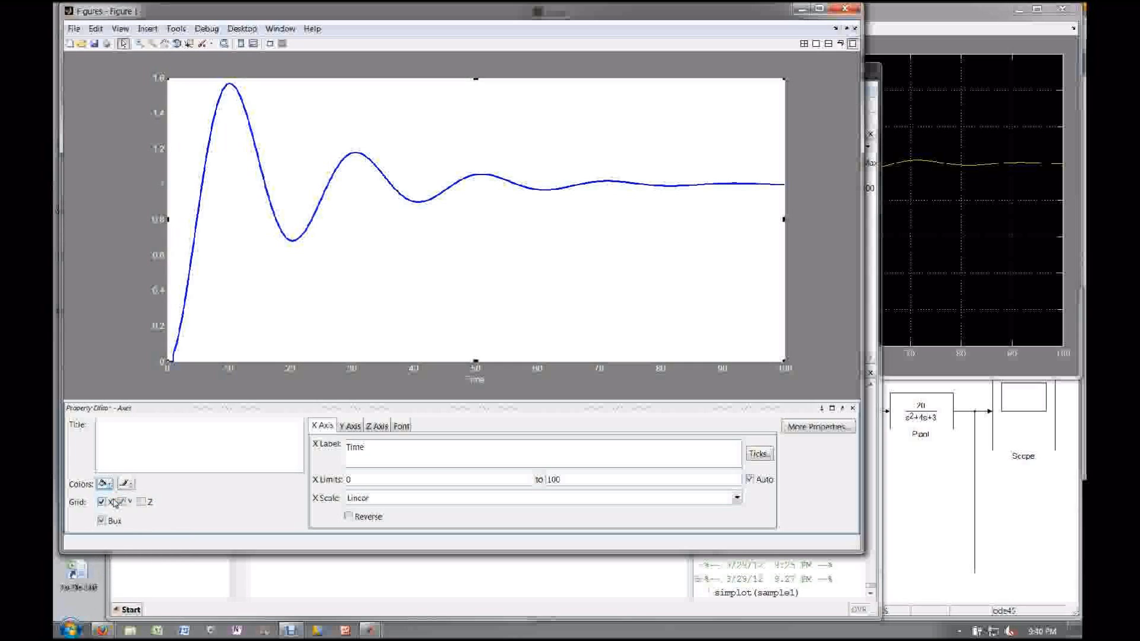
{"action": "left_click", "coordinate": [125, 483]}
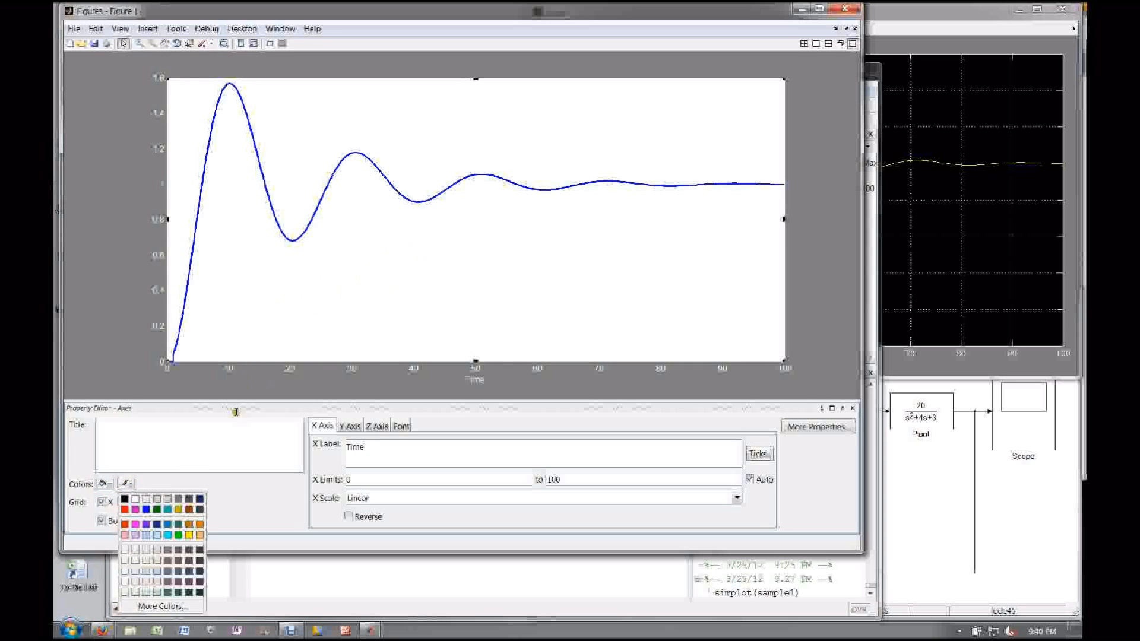
{"action": "left_click", "coordinate": [124, 499]}
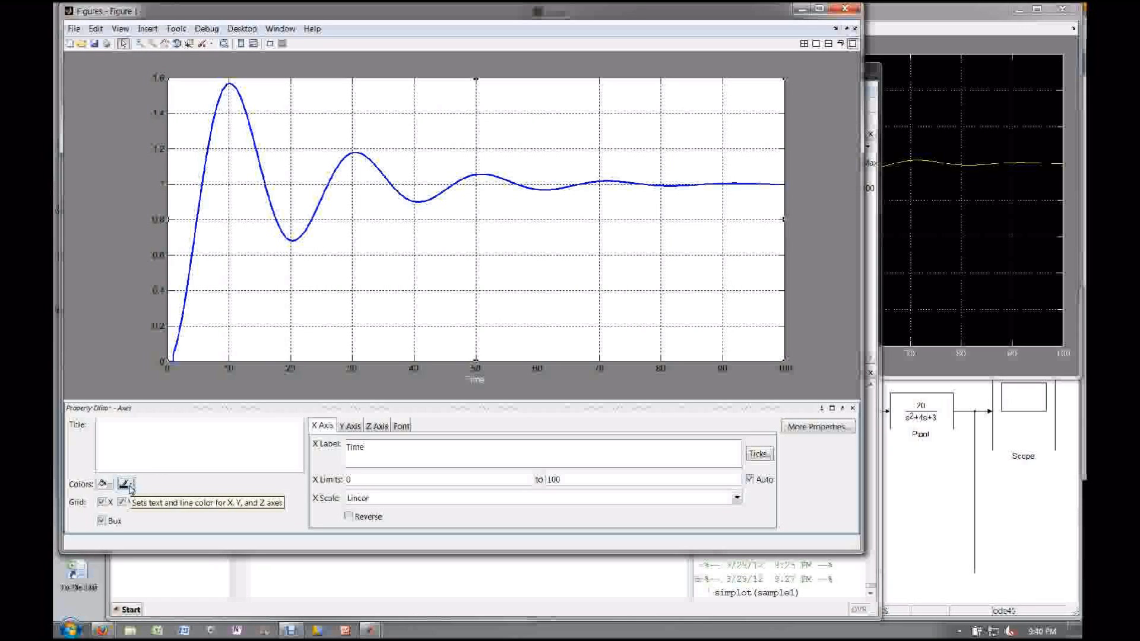
- Give the graph the title "Sample Graph 1"
{"action": "left_click", "coordinate": [197, 458]}
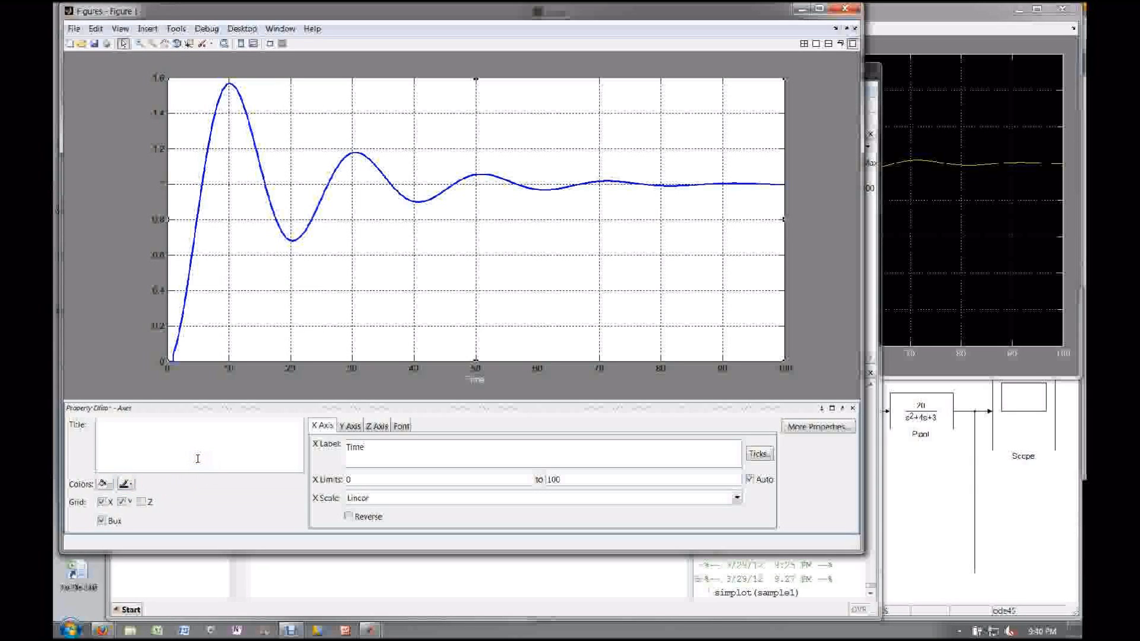
{"action": "type", "text": "Sample Graph"}
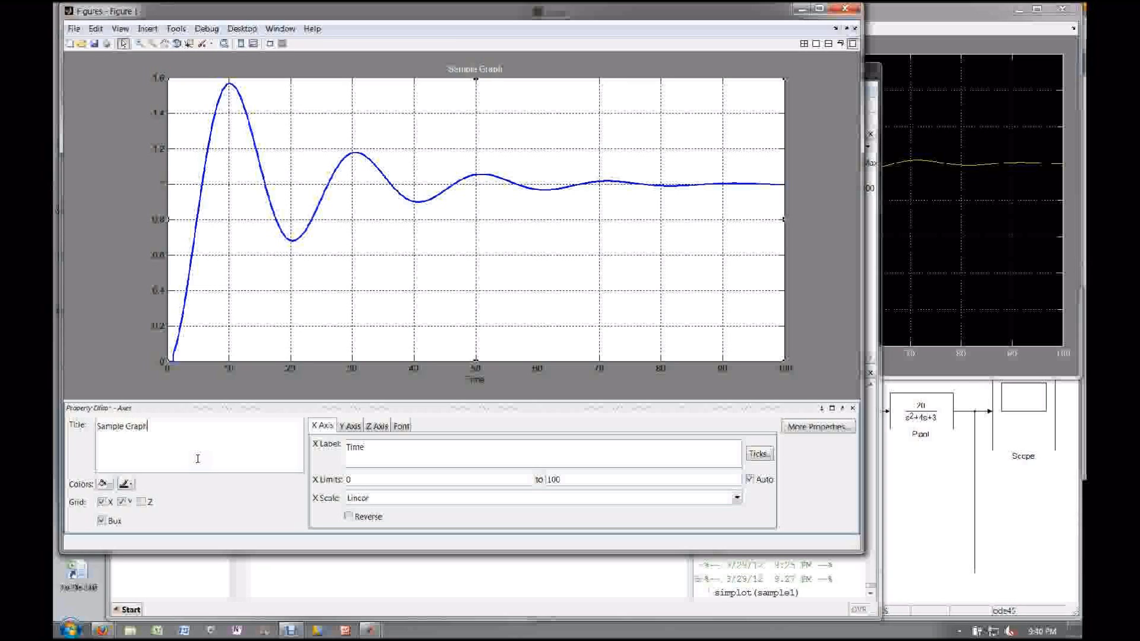
{"action": "type", "text": " 1"}
- Label the graph's Y axis "Amplitude"
{"action": "left_click", "coordinate": [347, 426]}
{"action": "left_click", "coordinate": [379, 451]}
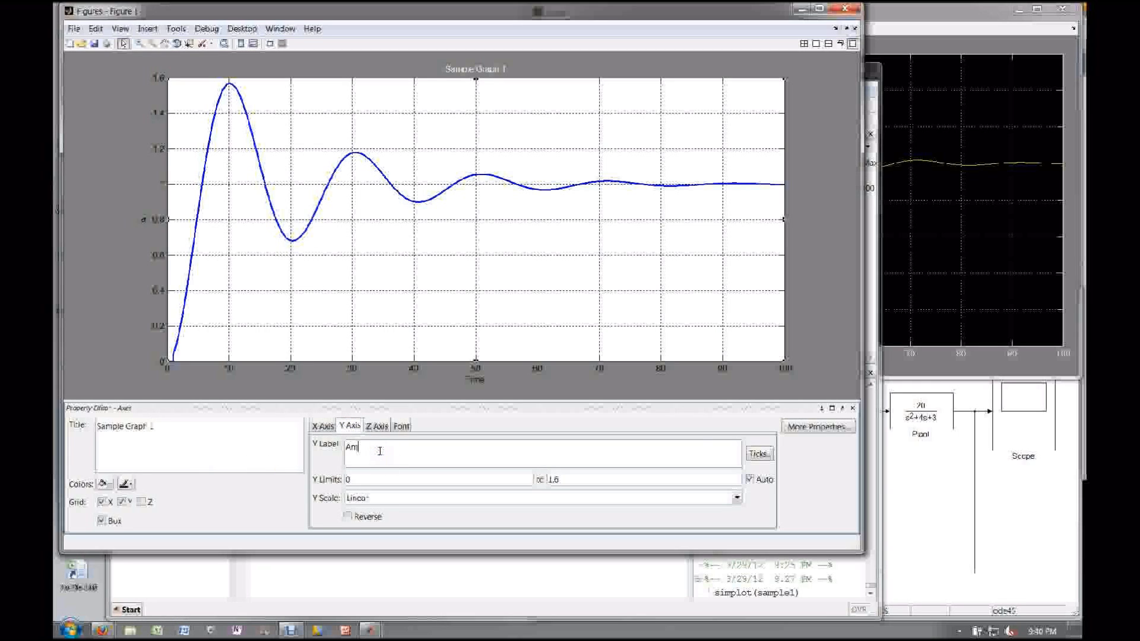
{"action": "type", "text": "Amplitude"}
{"action": "key", "text": "Return"}
{"action": "left_click", "coordinate": [360, 459]}
- Format the graph title as black, bold text with a font size of 14.0
{"action": "left_click", "coordinate": [482, 70]}
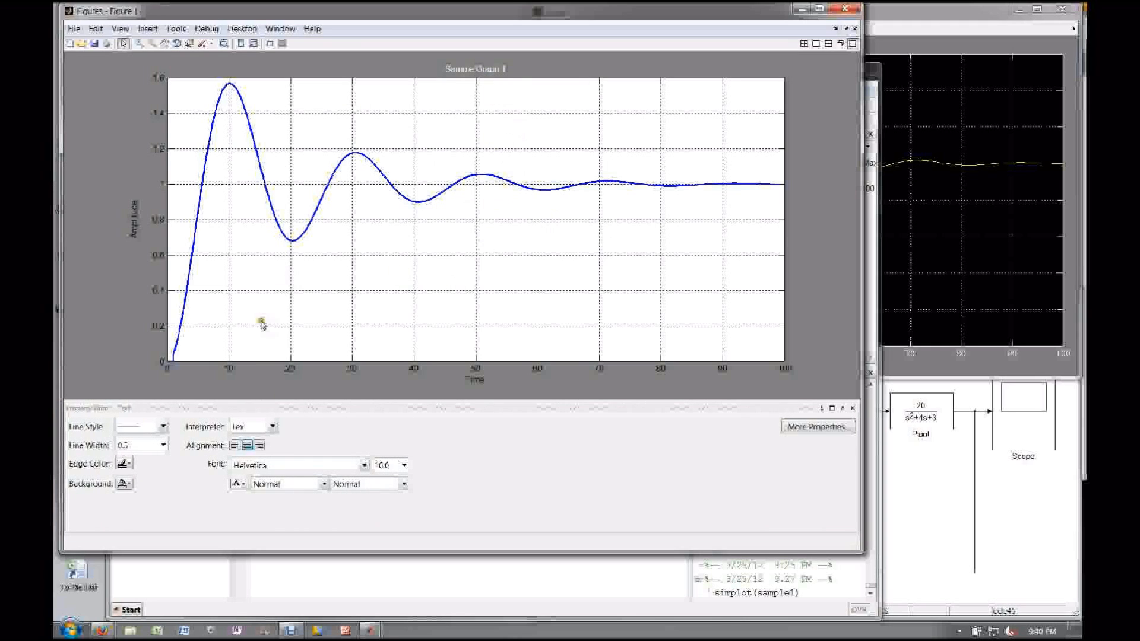
{"action": "left_click", "coordinate": [239, 486]}
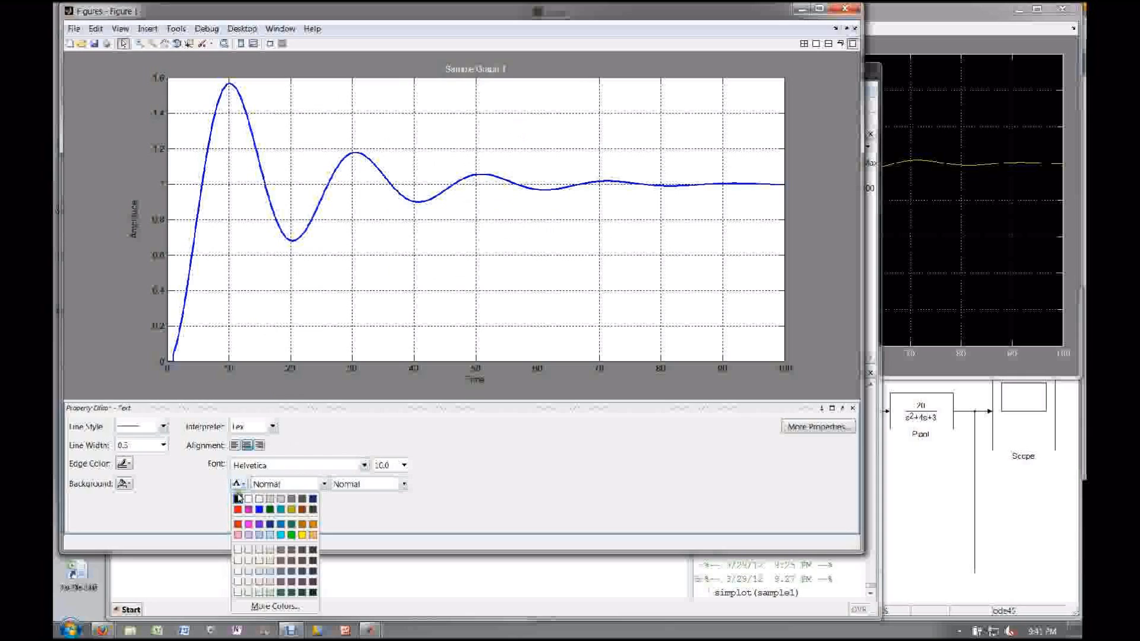
{"action": "left_click", "coordinate": [246, 508]}
{"action": "left_click", "coordinate": [285, 483]}
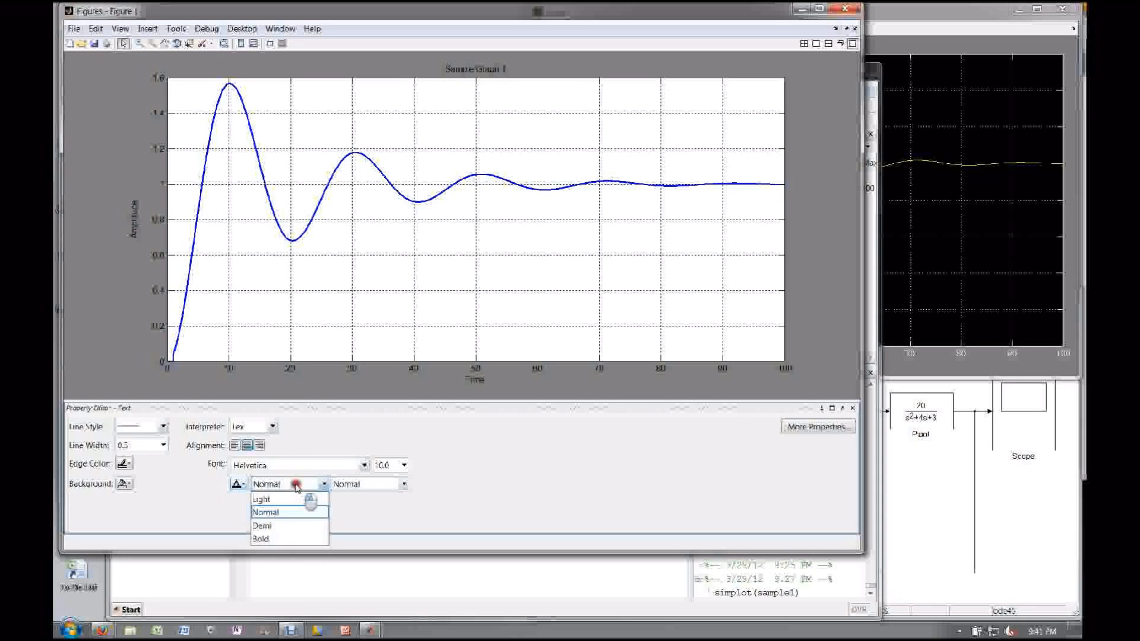
{"action": "left_click", "coordinate": [268, 540]}
{"action": "left_click", "coordinate": [380, 485]}
{"action": "left_click", "coordinate": [387, 466]}
{"action": "left_click", "coordinate": [404, 466]}
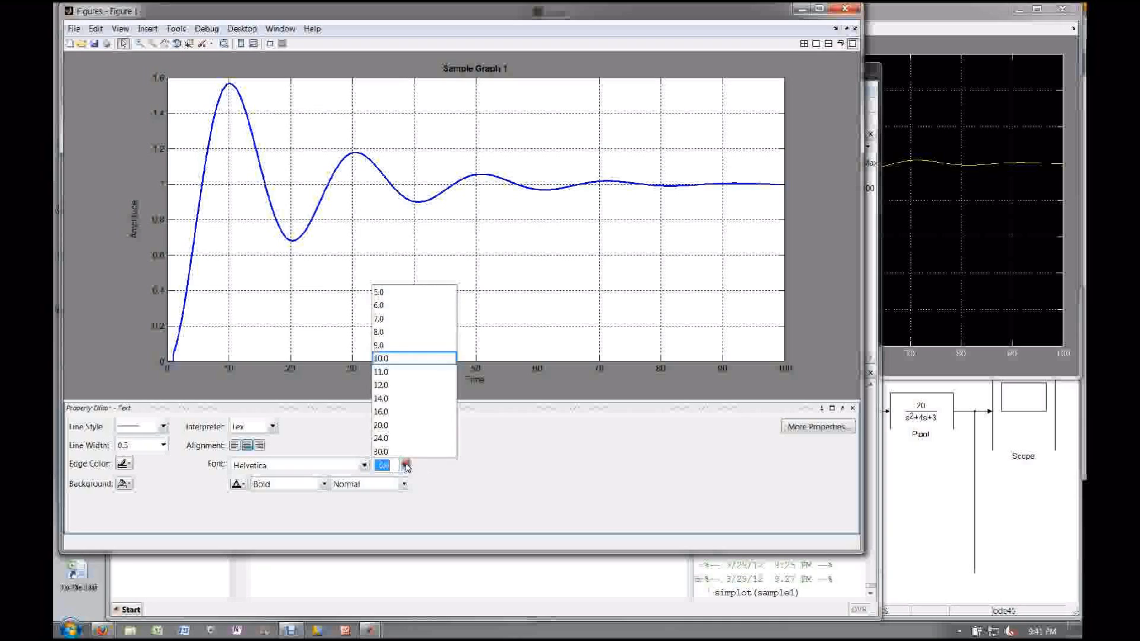
{"action": "left_click", "coordinate": [395, 398]}
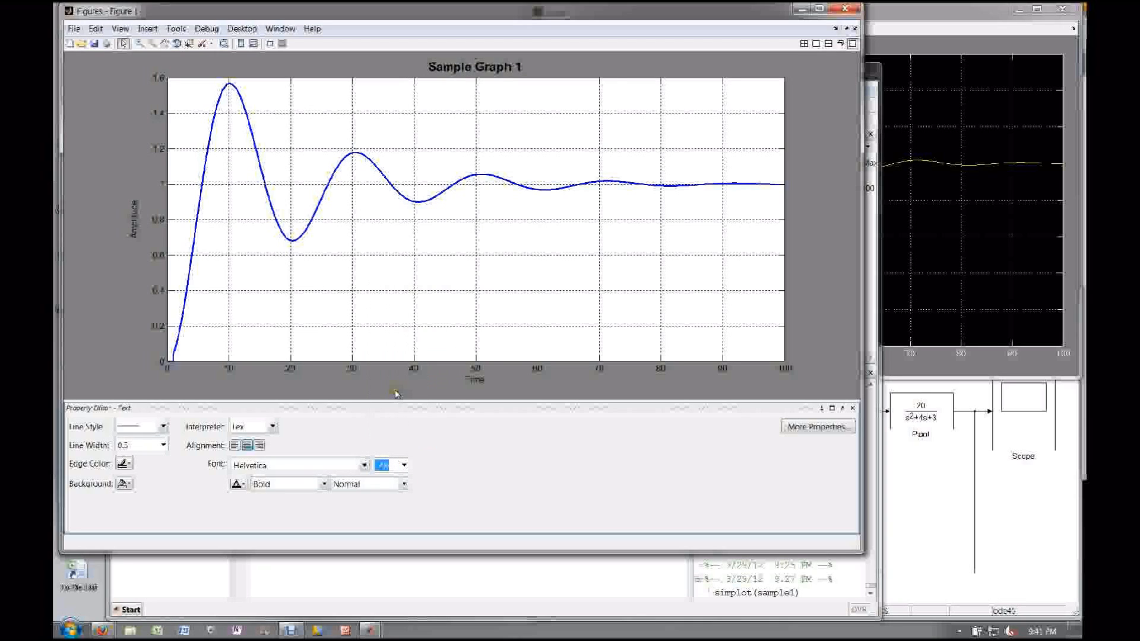
- Make the "Time" and "Amplitude" axis labels bold
{"action": "left_click", "coordinate": [479, 382]}
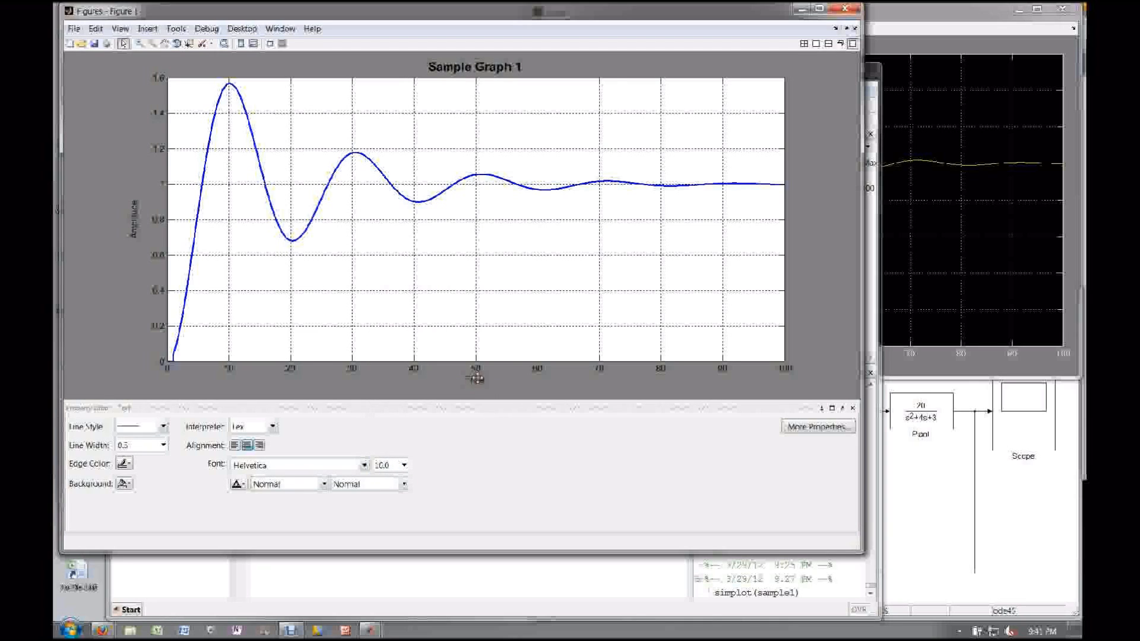
{"action": "left_click", "coordinate": [264, 483]}
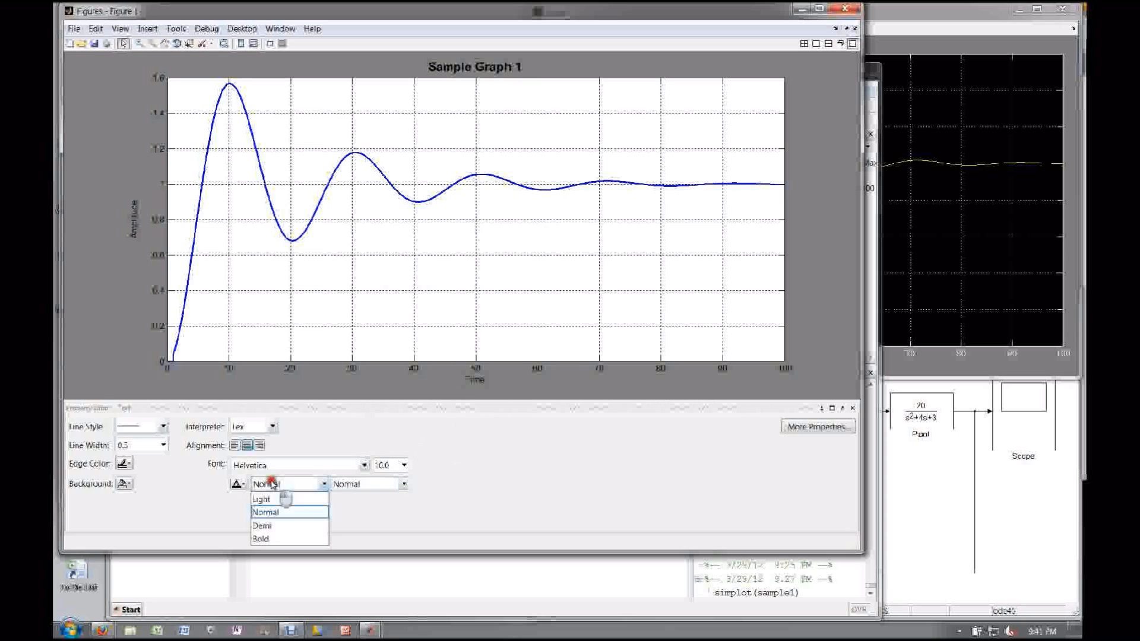
{"action": "left_click", "coordinate": [261, 538]}
{"action": "left_click", "coordinate": [133, 228]}
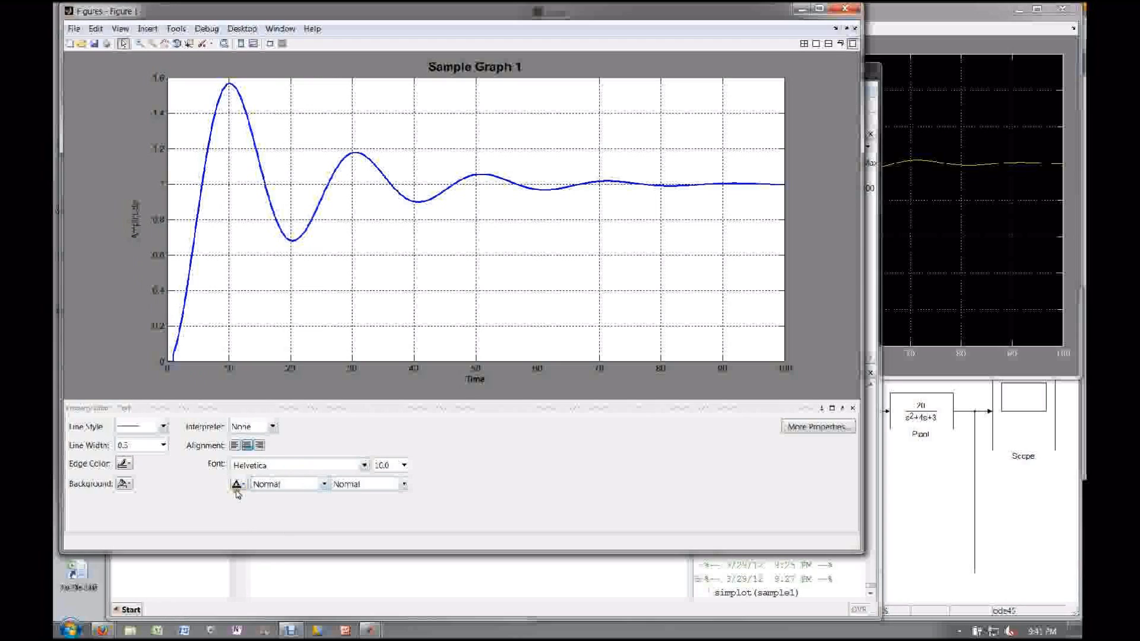
{"action": "left_click", "coordinate": [283, 483]}
{"action": "left_click", "coordinate": [272, 539]}
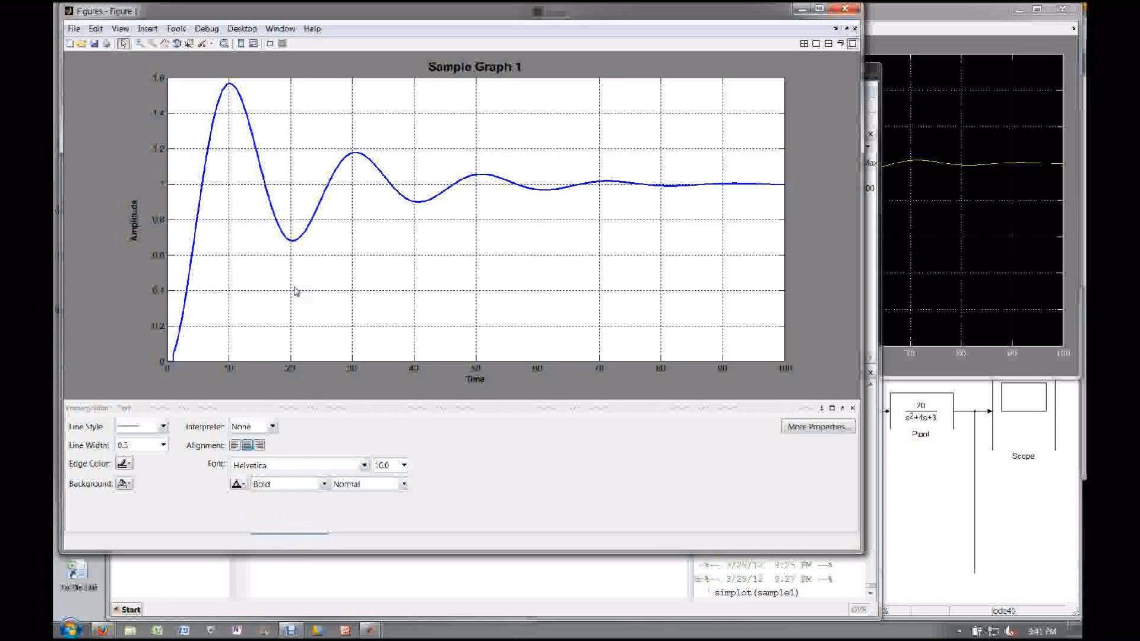
{"action": "left_click", "coordinate": [411, 291]}
{"action": "left_click", "coordinate": [162, 242]}
- Save the figure as "Example 1" in MATLAB Figure format in the Simulink Tutorial folder
{"action": "left_click", "coordinate": [73, 30]}
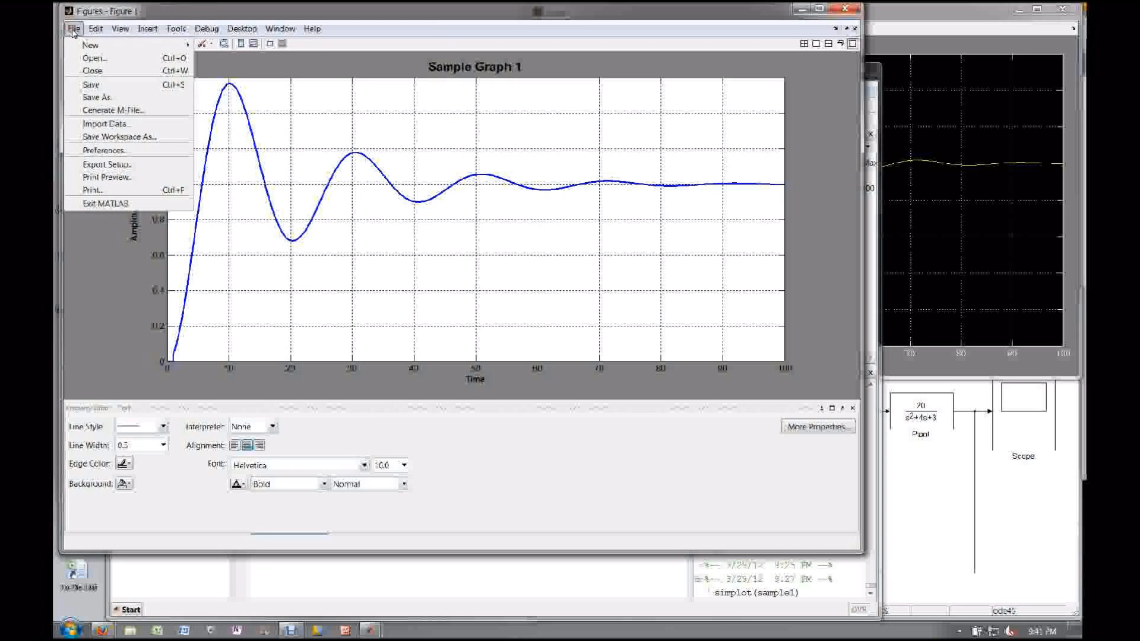
{"action": "left_click", "coordinate": [104, 97]}
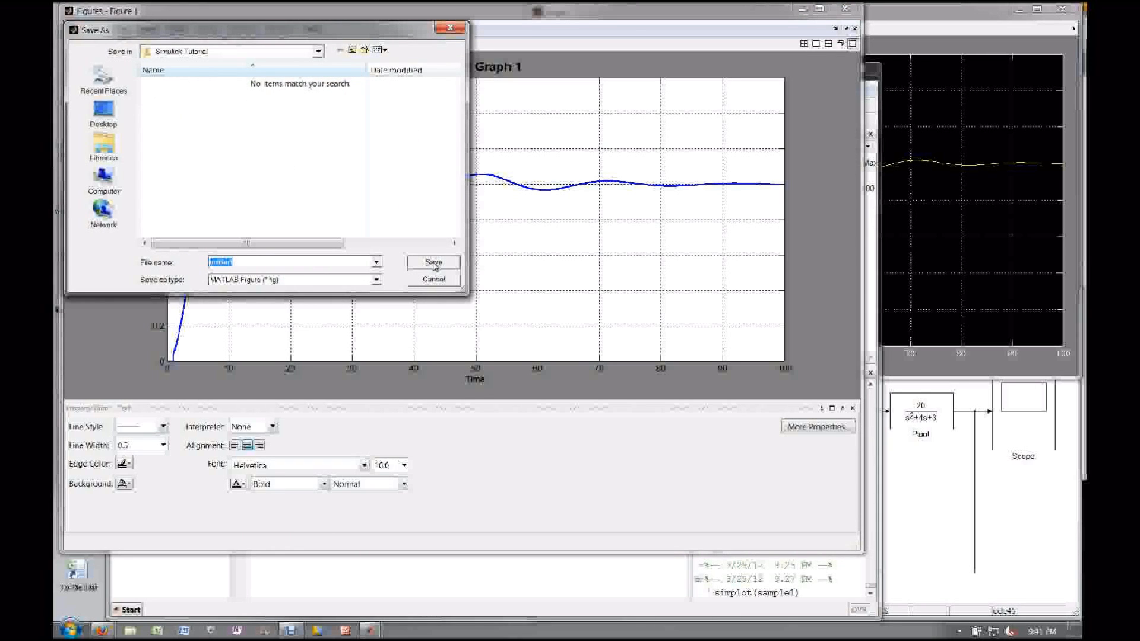
{"action": "type", "text": "Example 1"}
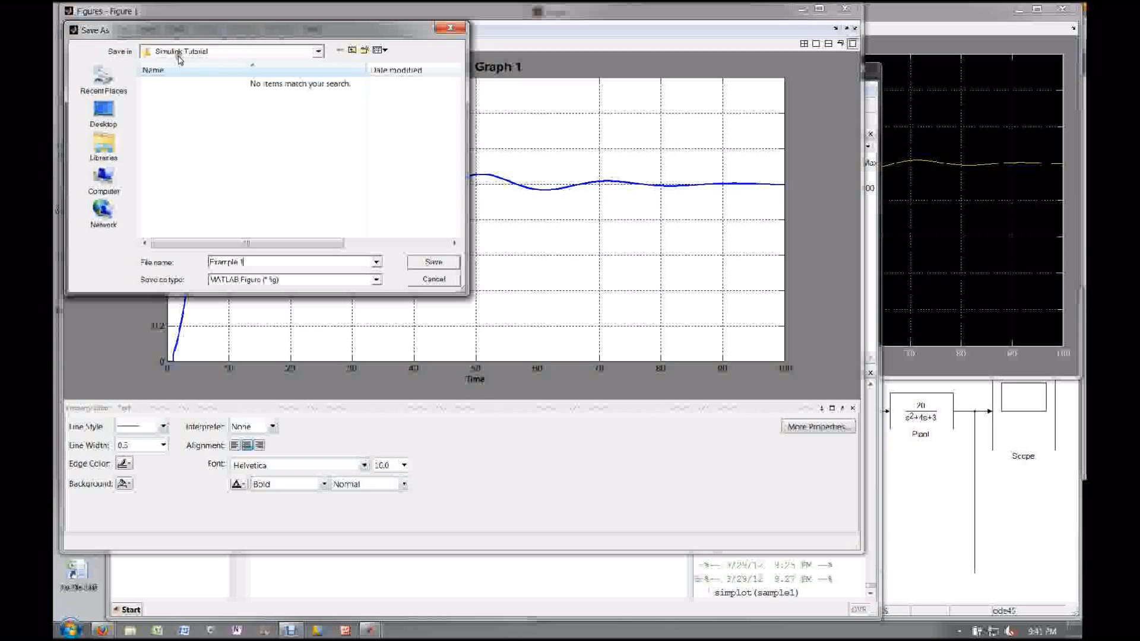
{"action": "left_click", "coordinate": [433, 263]}
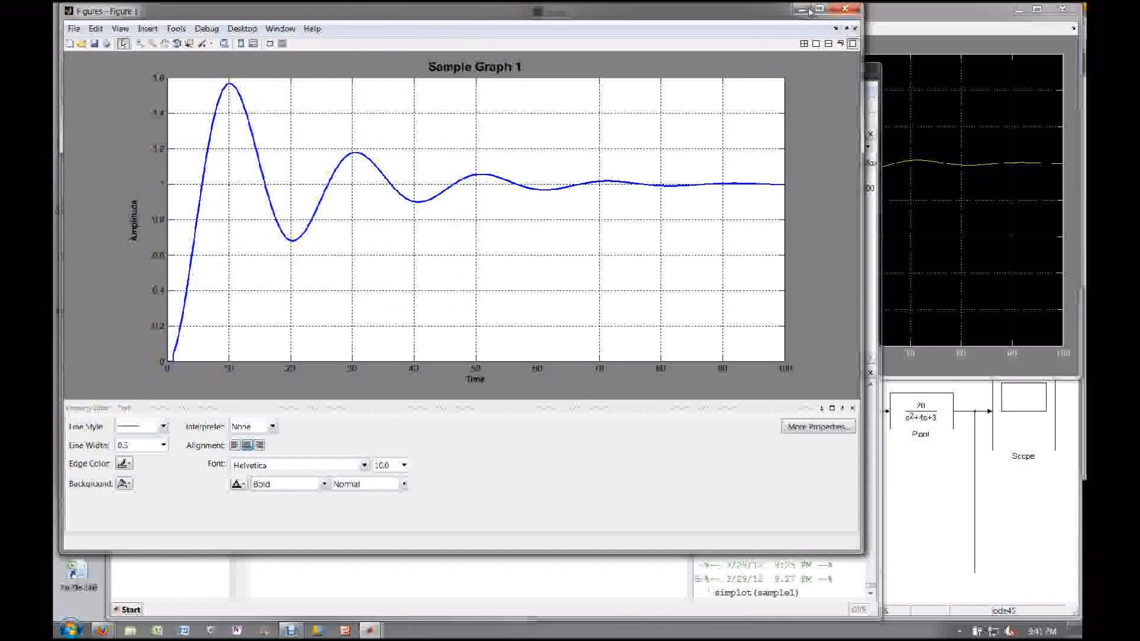
- Close the figure, the scope and the PID_Controller model, saving the model's changes
{"action": "left_click", "coordinate": [845, 9]}
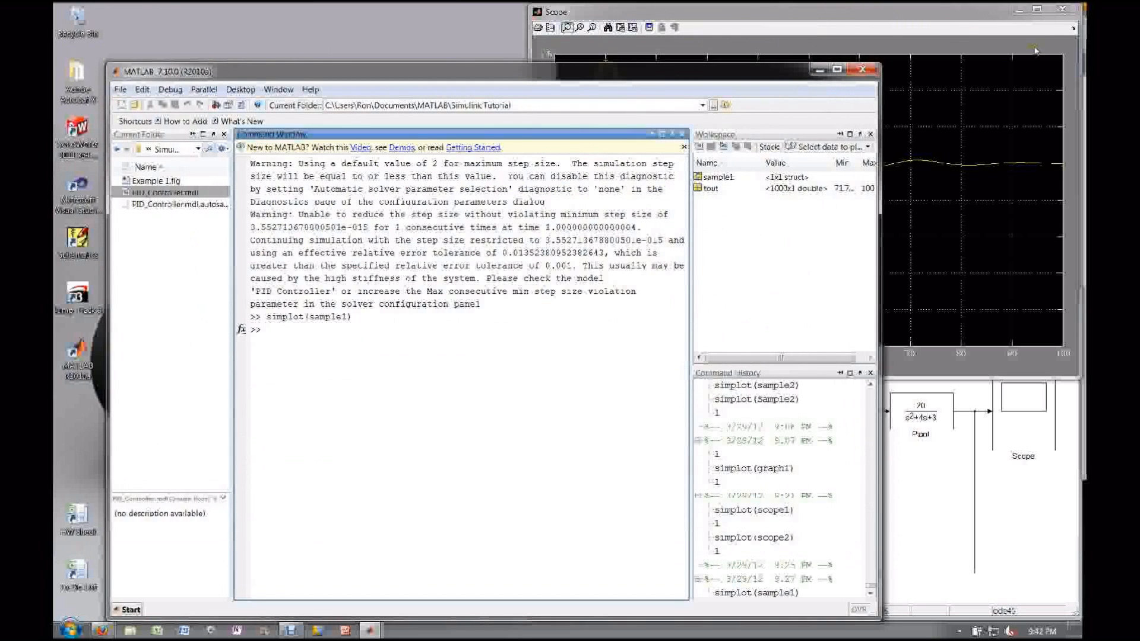
{"action": "left_click", "coordinate": [1070, 11]}
{"action": "left_click", "coordinate": [935, 355]}
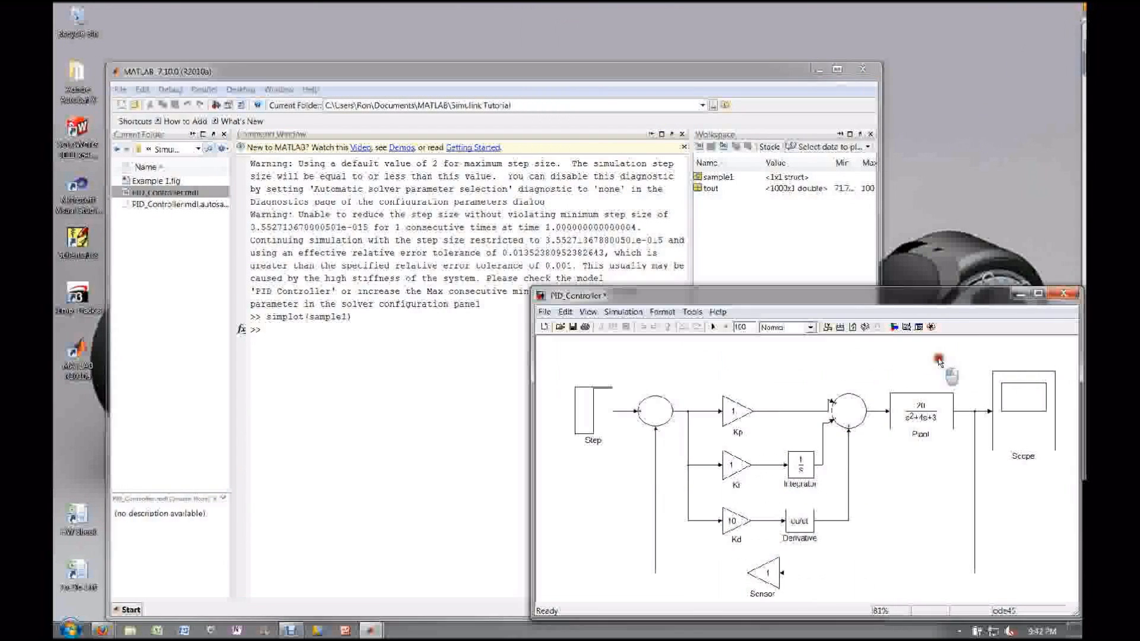
{"action": "left_click", "coordinate": [1063, 294]}
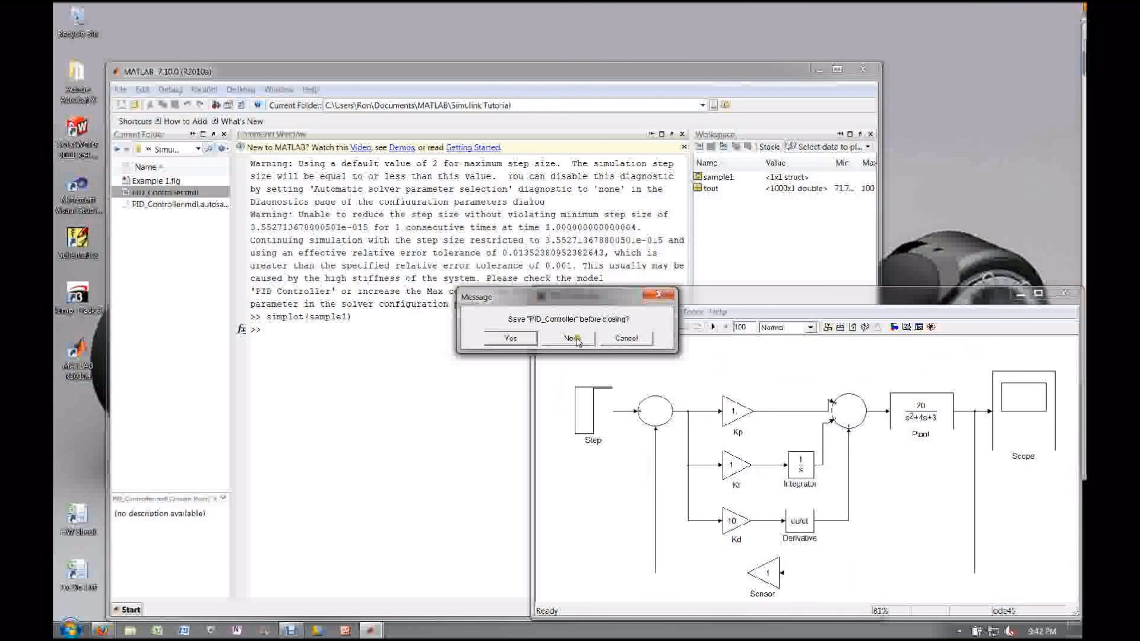
{"action": "left_click", "coordinate": [506, 336]}
- Clear the command window and the workspace by running the "l" command
{"action": "left_click", "coordinate": [476, 394]}
{"action": "type", "text": "l"}
{"action": "key", "text": "Return"}
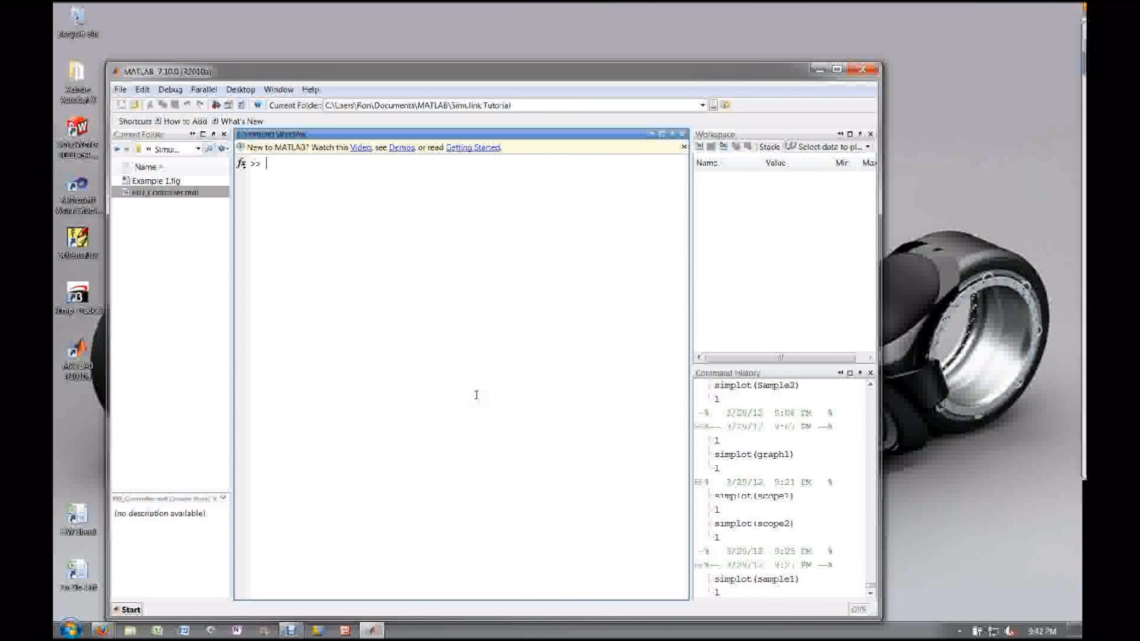
- Reopen the saved figure Example 1.fig from the current folder
{"action": "left_click", "coordinate": [193, 254]}
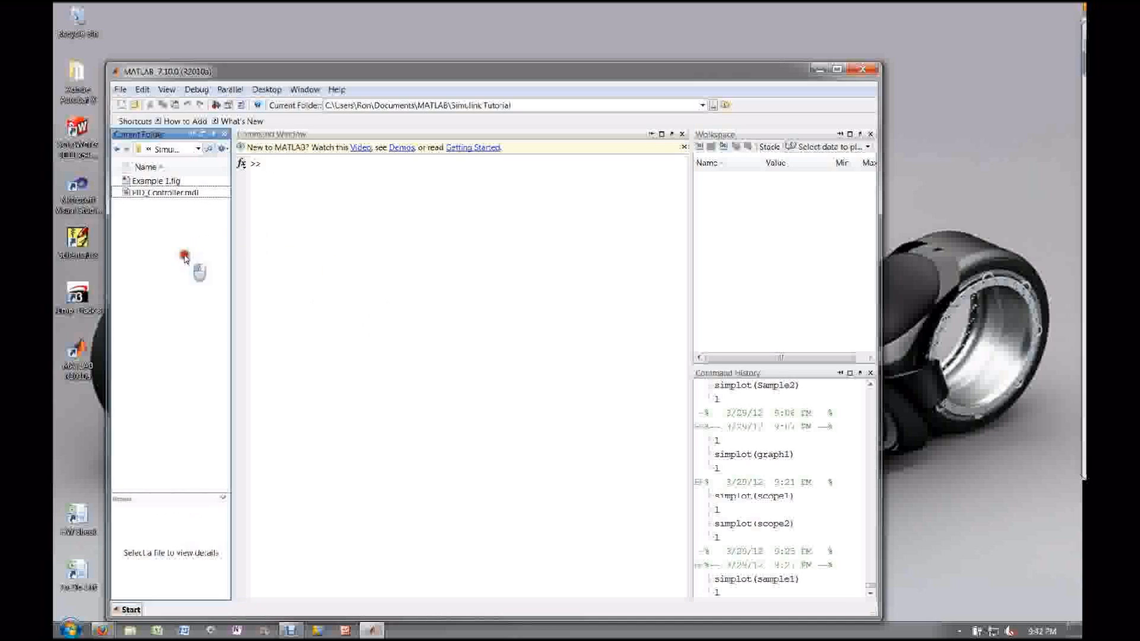
{"action": "left_click", "coordinate": [172, 182]}
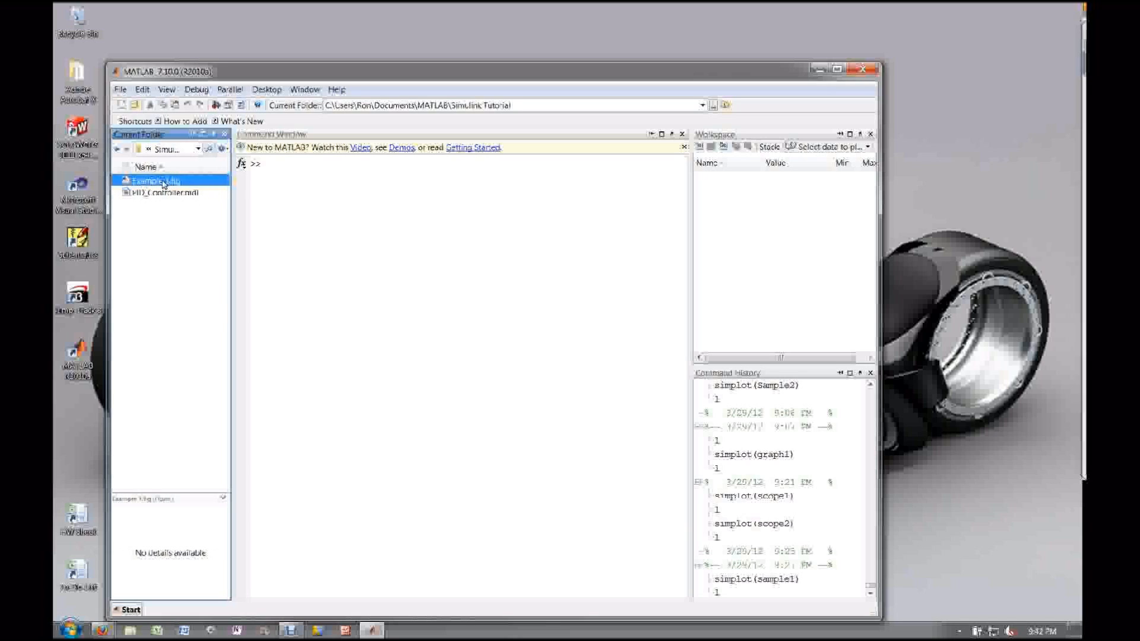
{"action": "left_click", "coordinate": [164, 181]}
{"action": "left_click", "coordinate": [173, 211]}
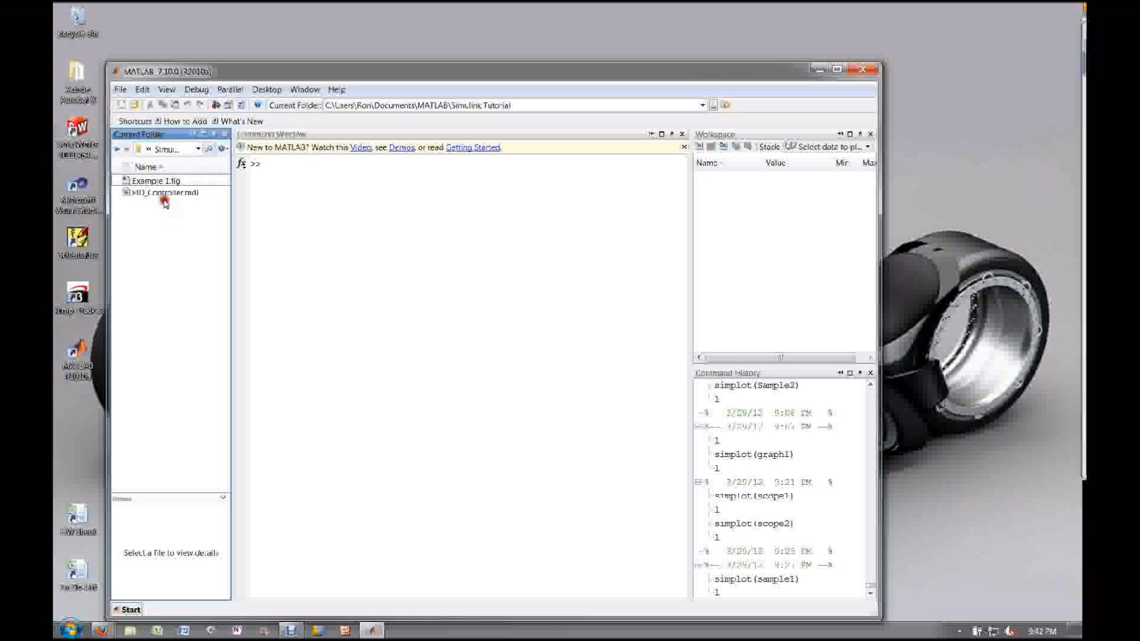
{"action": "left_click", "coordinate": [171, 184]}
{"action": "double_click", "coordinate": [172, 184]}
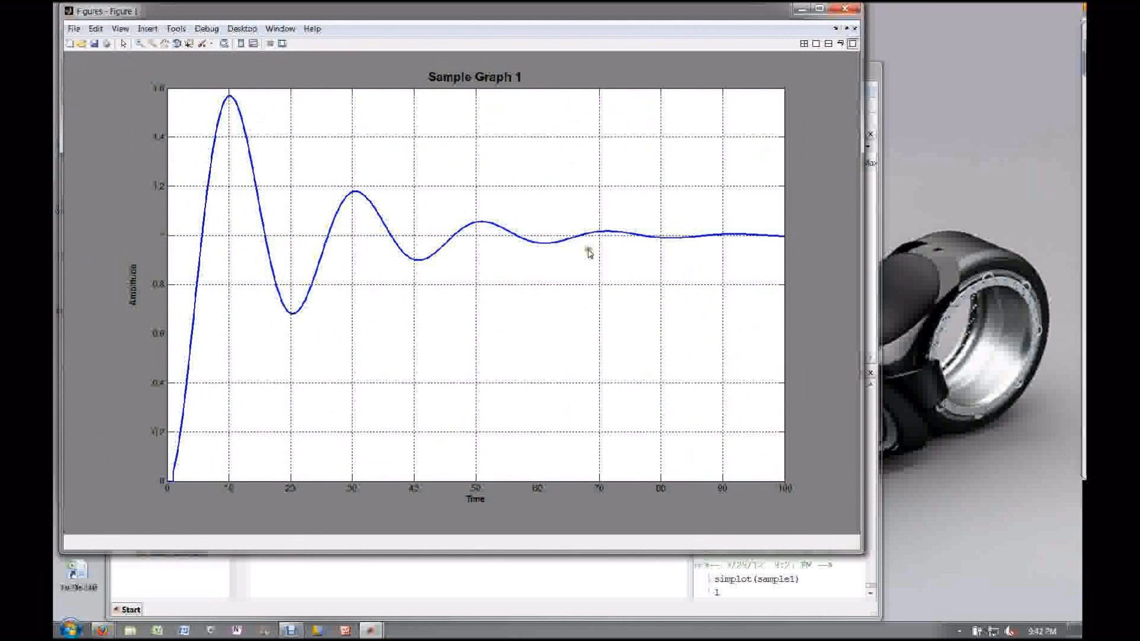
- Show the reopened figure's plot tools, inspect the axes properties and close the figure
{"action": "left_click", "coordinate": [283, 44]}
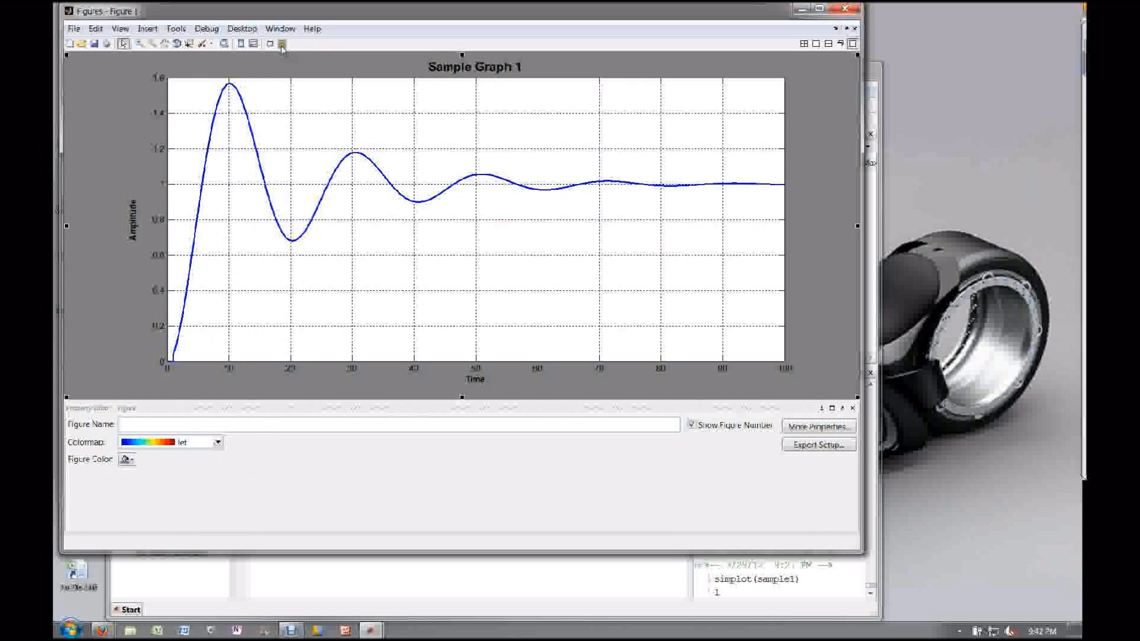
{"action": "left_click", "coordinate": [427, 300]}
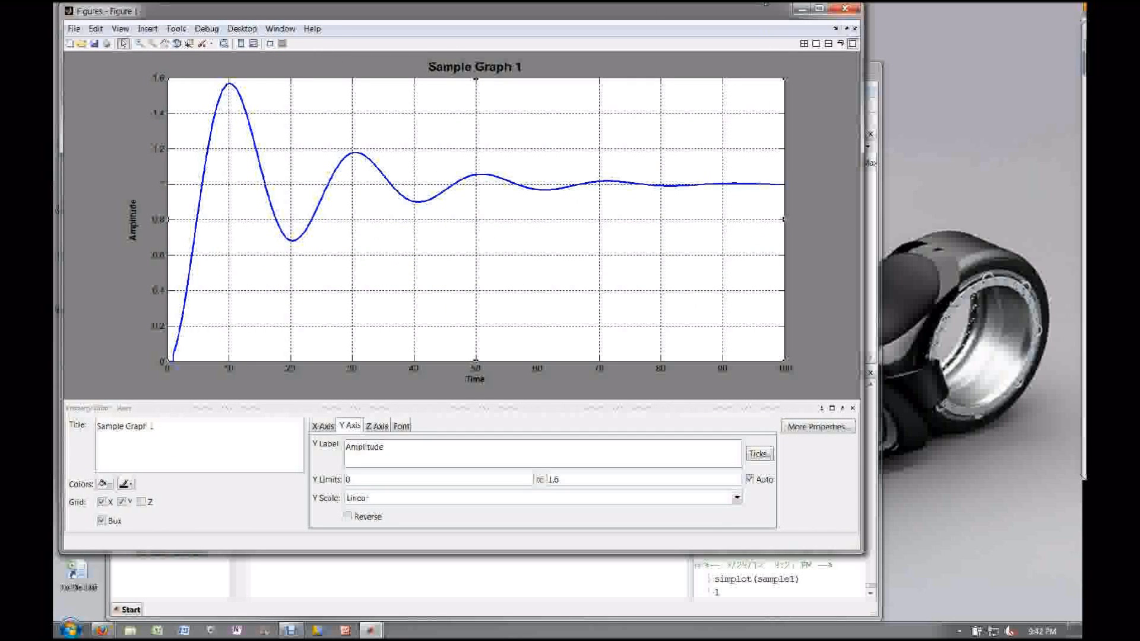
{"action": "left_click", "coordinate": [846, 10]}
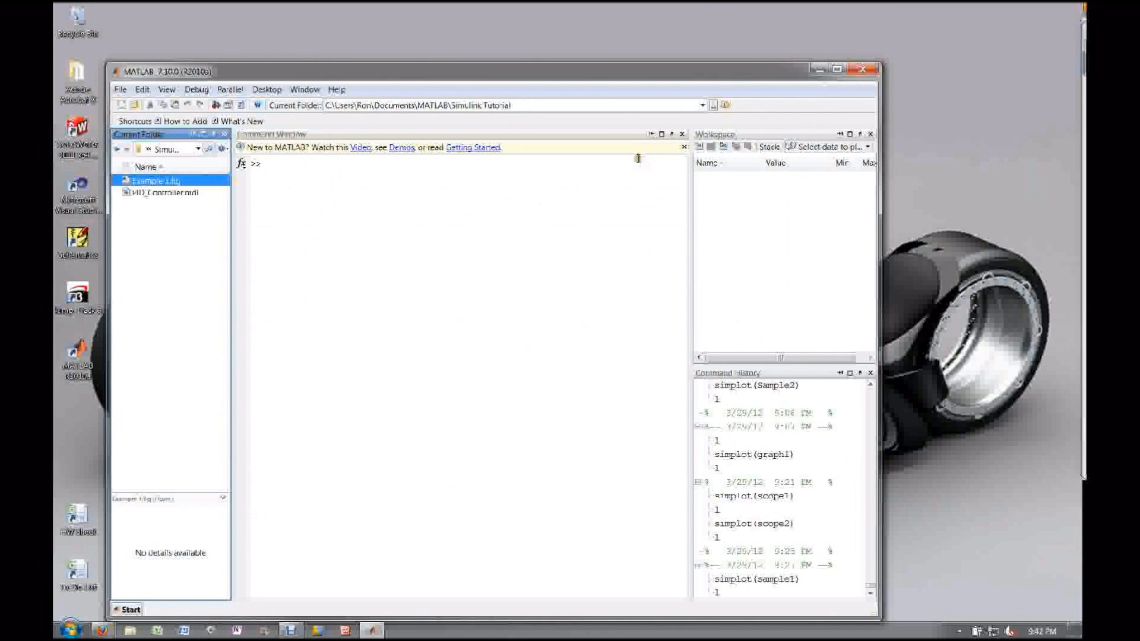
- Open the PID_Controller model from the current folder and run its simulation with a stop time of 100
{"action": "left_click", "coordinate": [368, 218]}
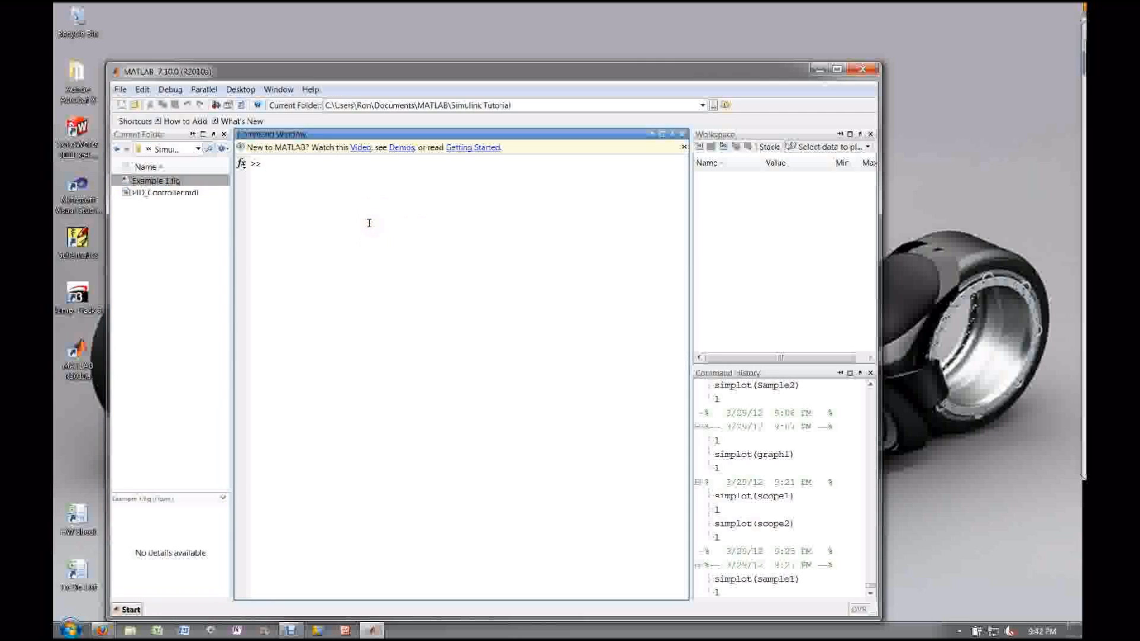
{"action": "double_click", "coordinate": [166, 192]}
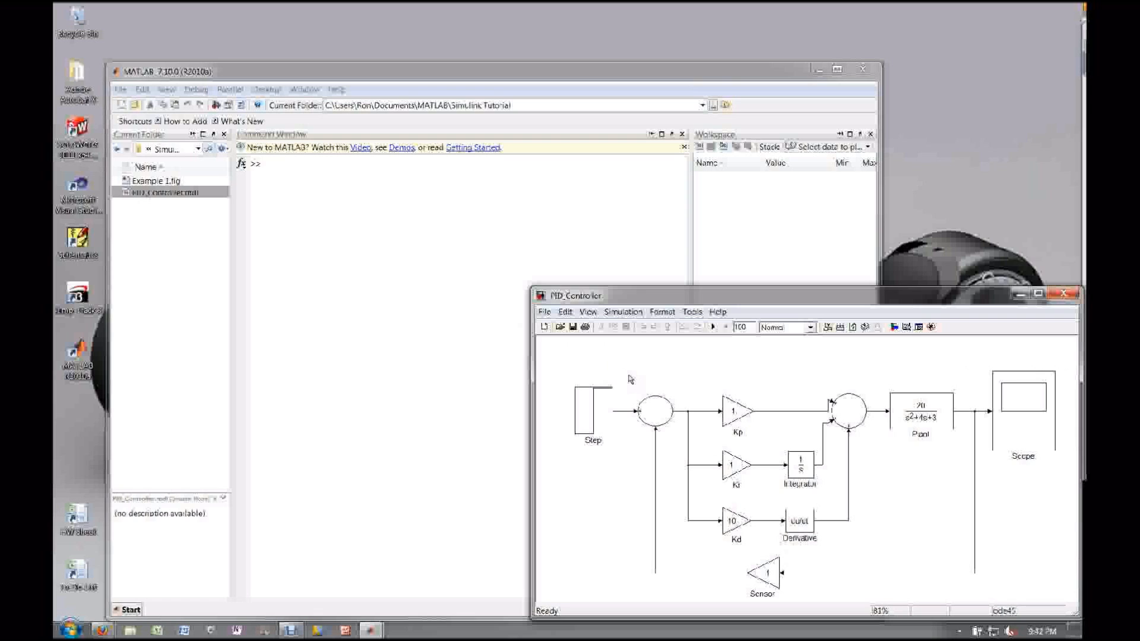
{"action": "left_click", "coordinate": [713, 327]}
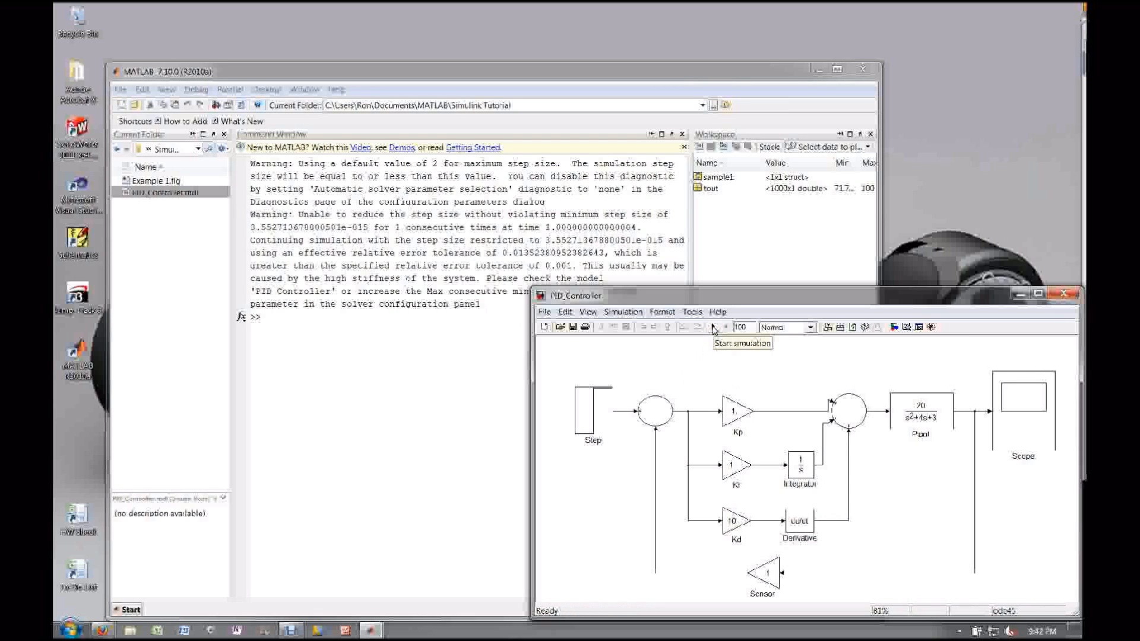
- Set the variable name under which the scope saves its data to the workspace to "sample2"
{"action": "double_click", "coordinate": [1020, 446]}
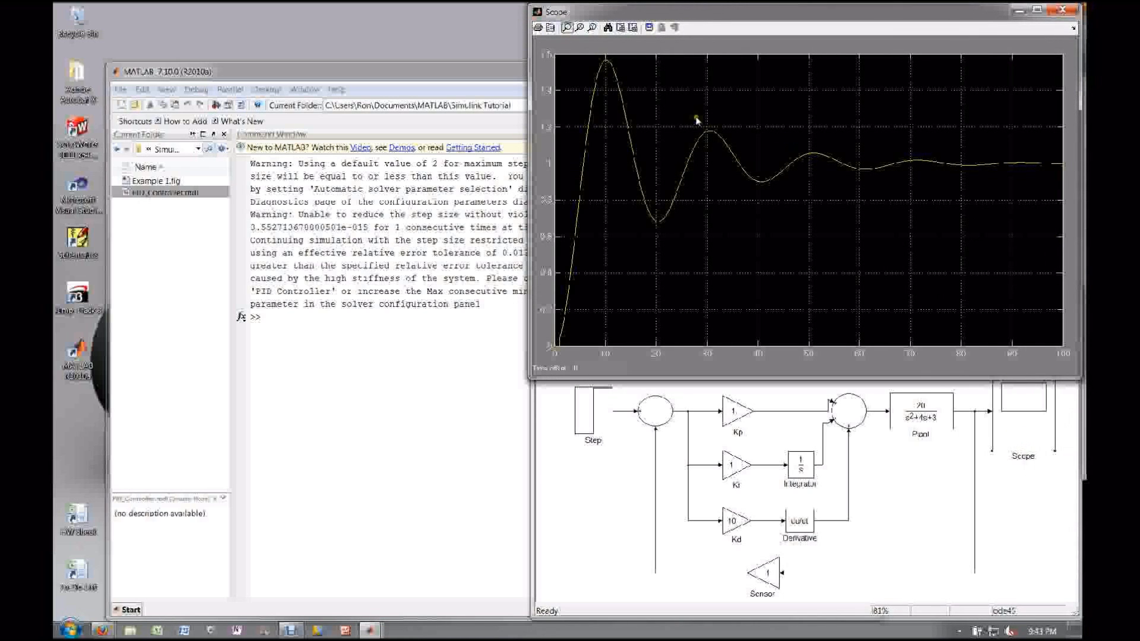
{"action": "left_click", "coordinate": [549, 28]}
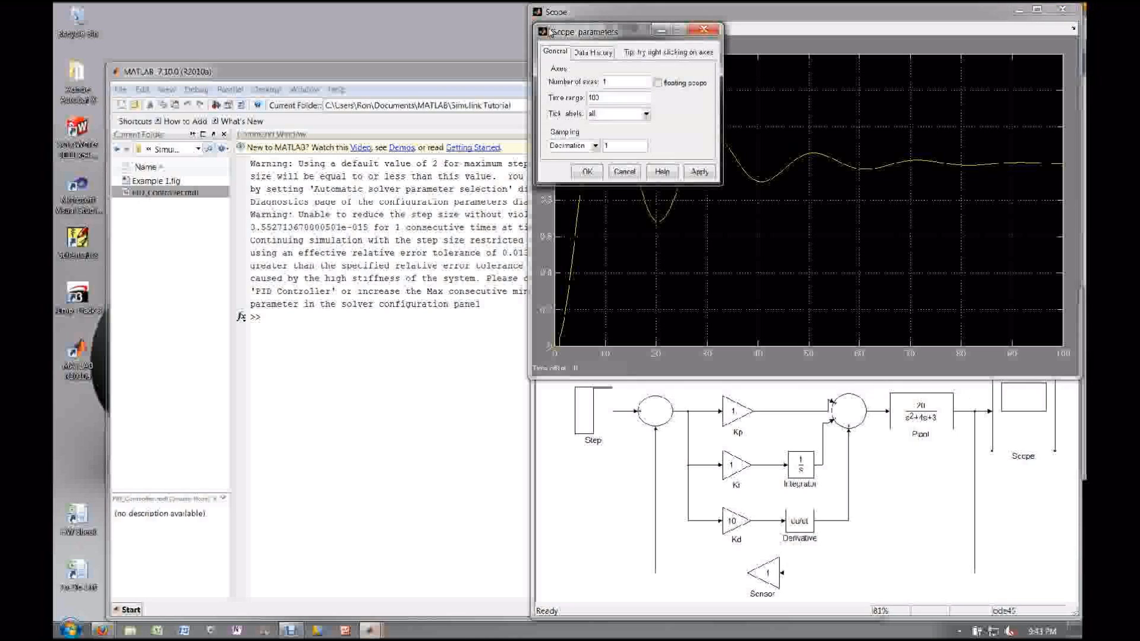
{"action": "left_click", "coordinate": [591, 54]}
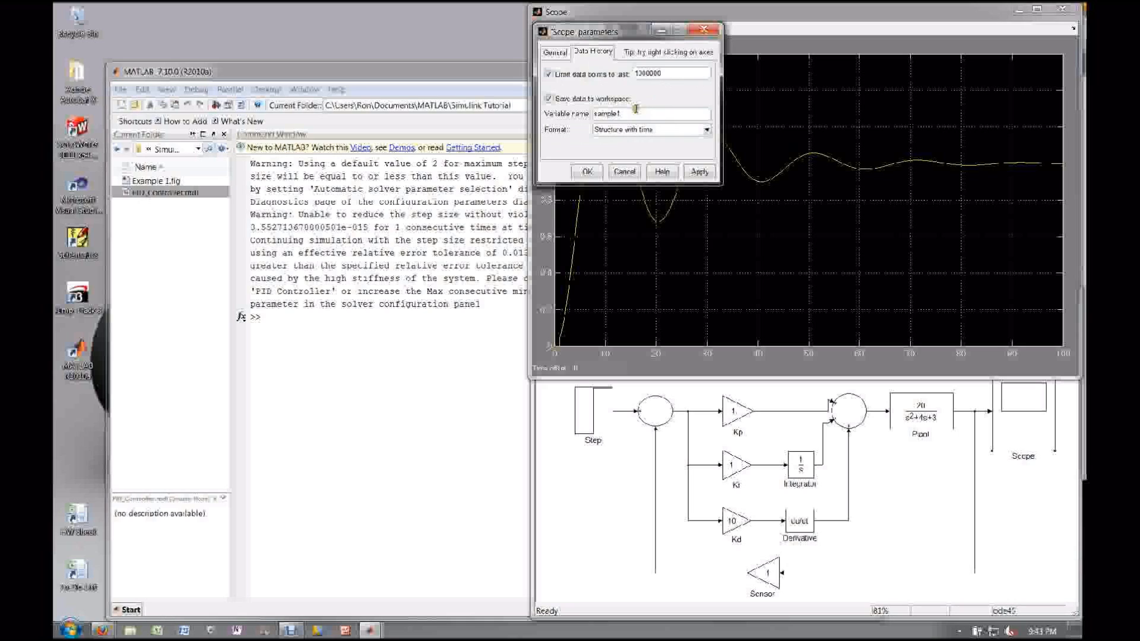
{"action": "left_click_drag", "start_coordinate": [636, 111], "coordinate": [589, 112]}
{"action": "key", "text": "BackSpace"}
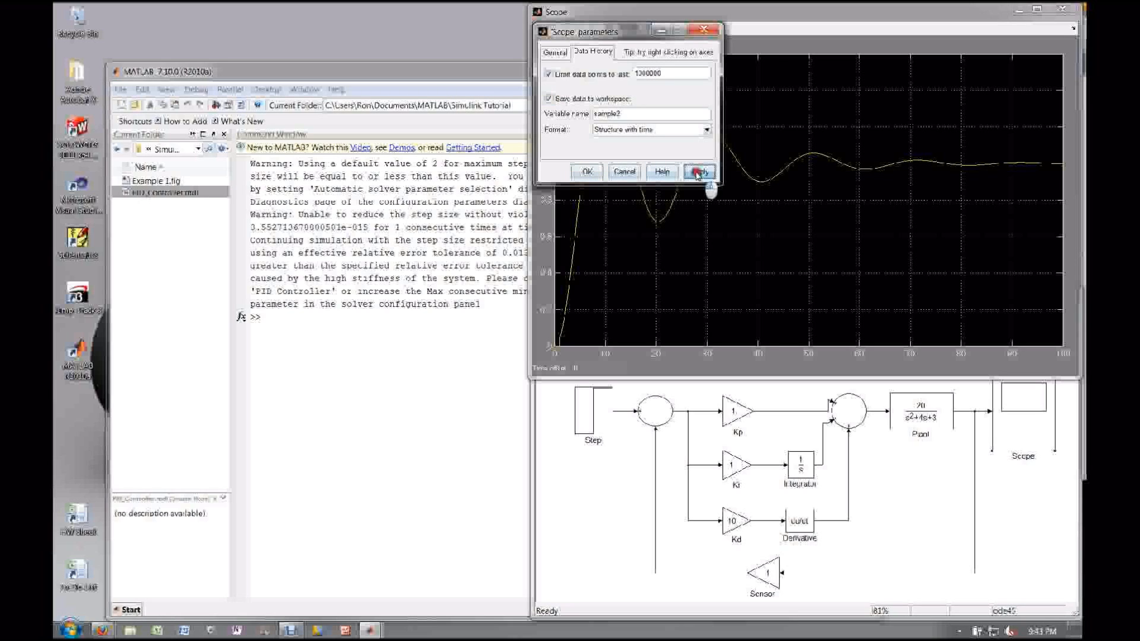
{"action": "left_click", "coordinate": [591, 172]}
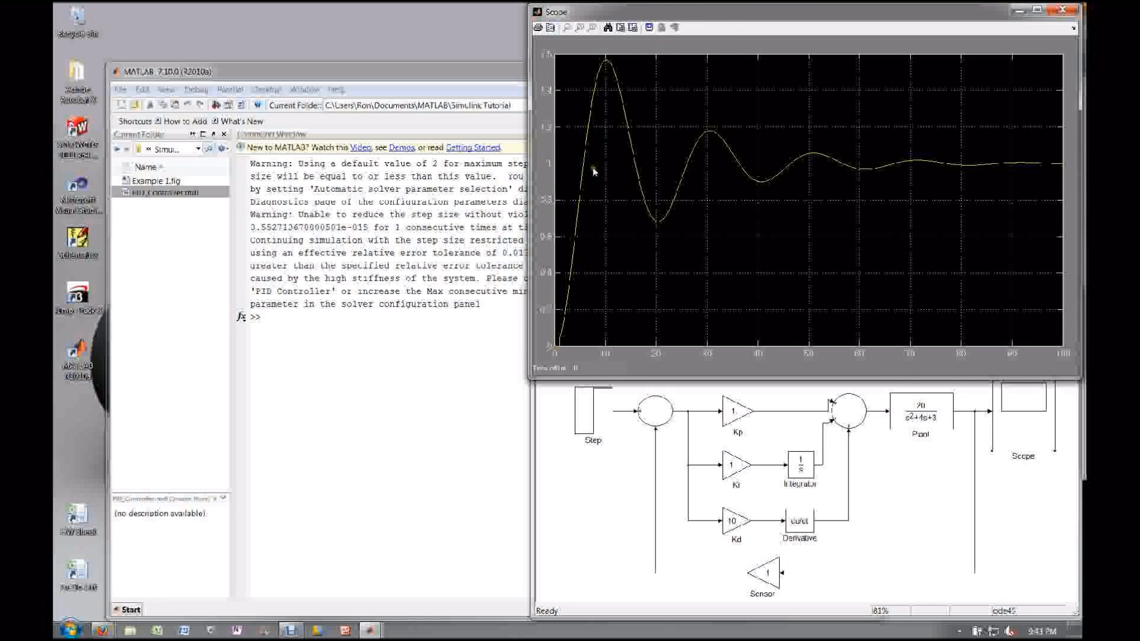
- Try to plot the new scope variable by running simplot(sample2)
{"action": "left_click", "coordinate": [387, 415]}
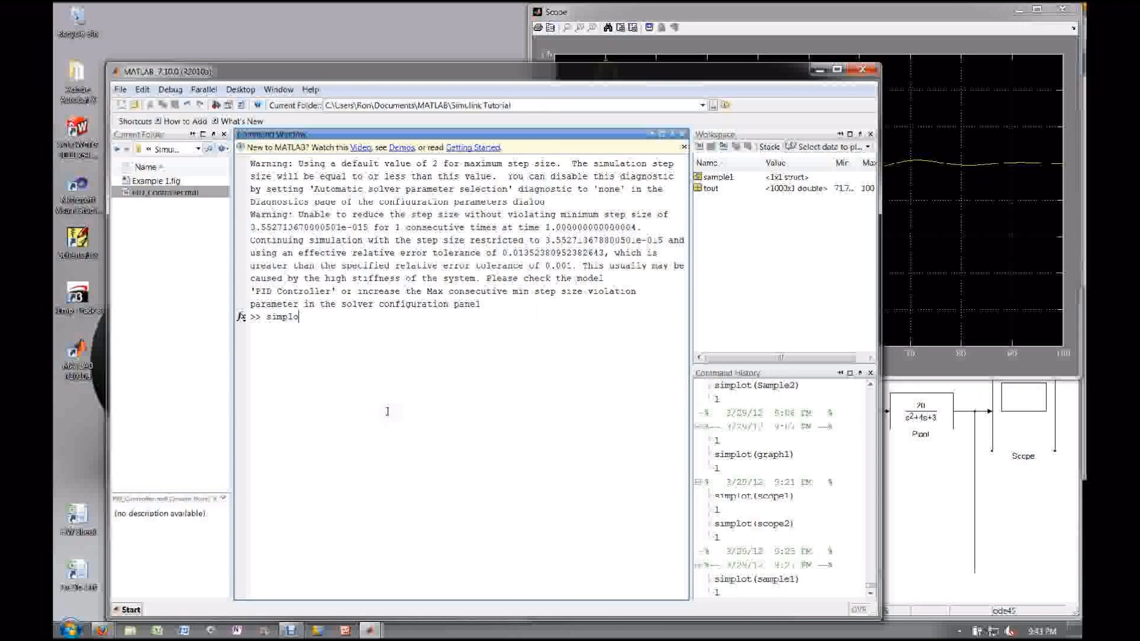
{"action": "type", "text": "simplot(sample2)"}
{"action": "key", "text": "Return"}
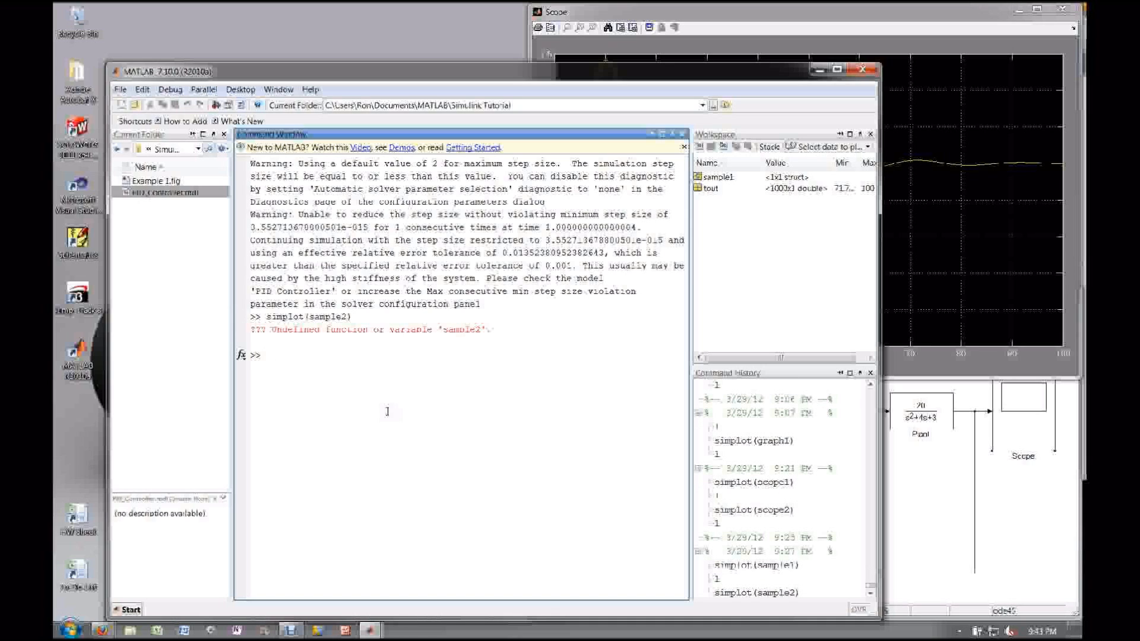
- Rerun the PID_Controller simulation and review the scope's data history settings for saving to the workspace
{"action": "left_click", "coordinate": [911, 472]}
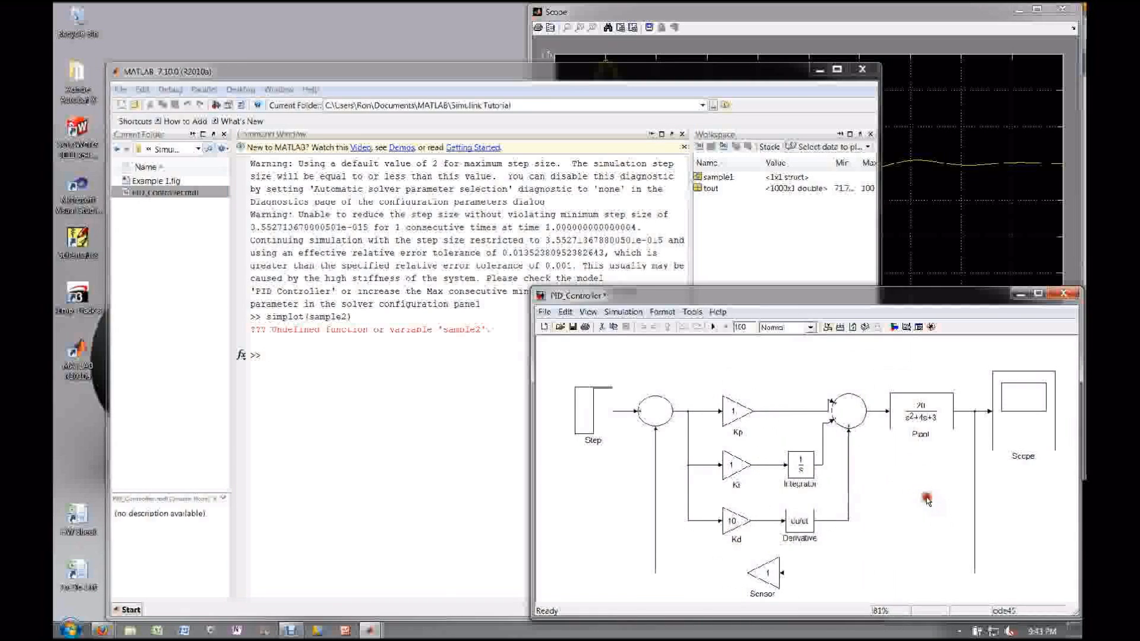
{"action": "left_click", "coordinate": [713, 328]}
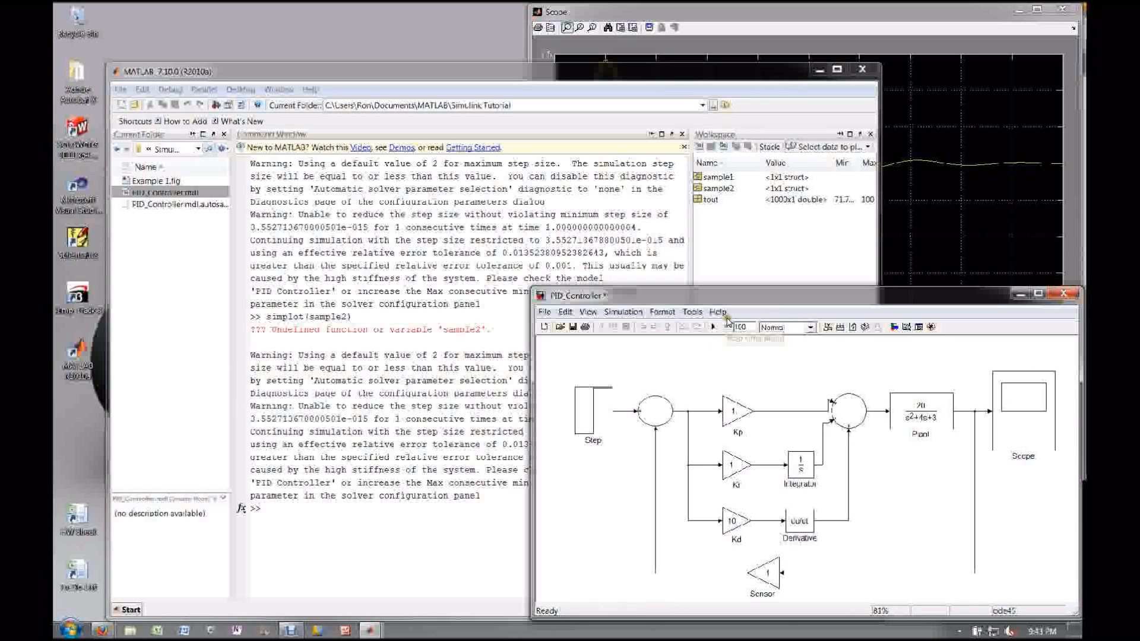
{"action": "left_click", "coordinate": [826, 42]}
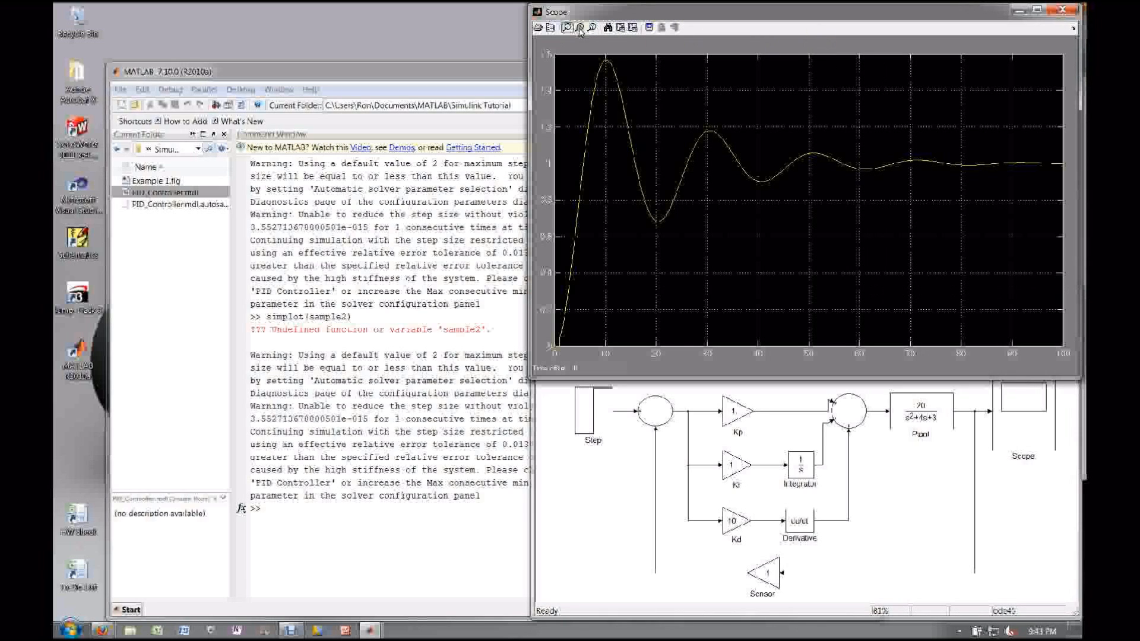
{"action": "left_click", "coordinate": [550, 27]}
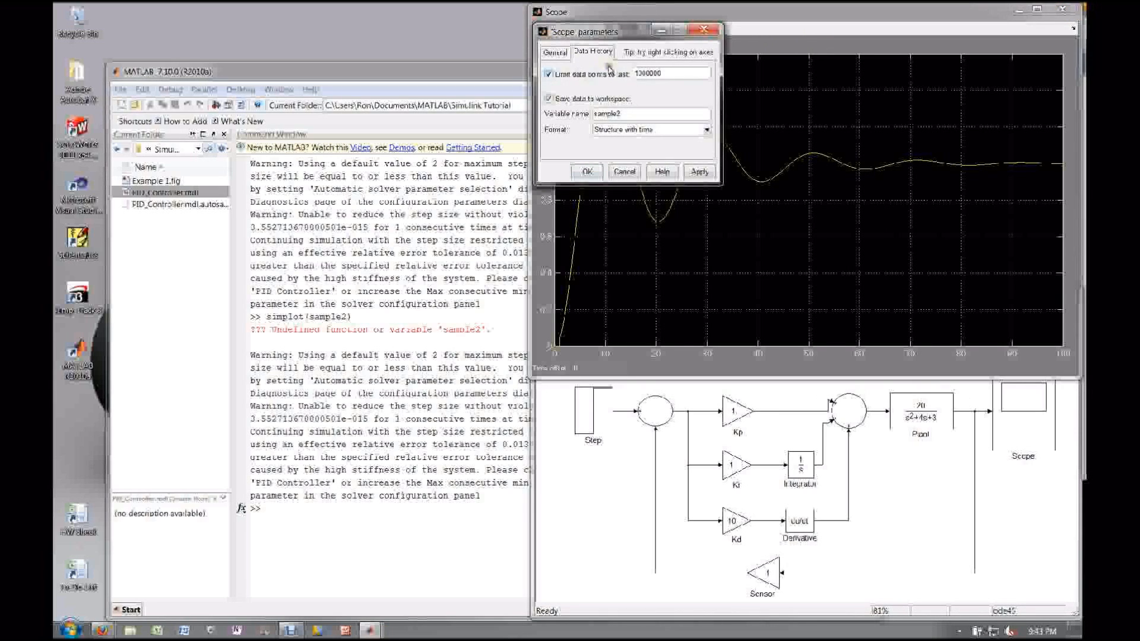
{"action": "left_click", "coordinate": [588, 172]}
{"action": "left_click", "coordinate": [576, 495]}
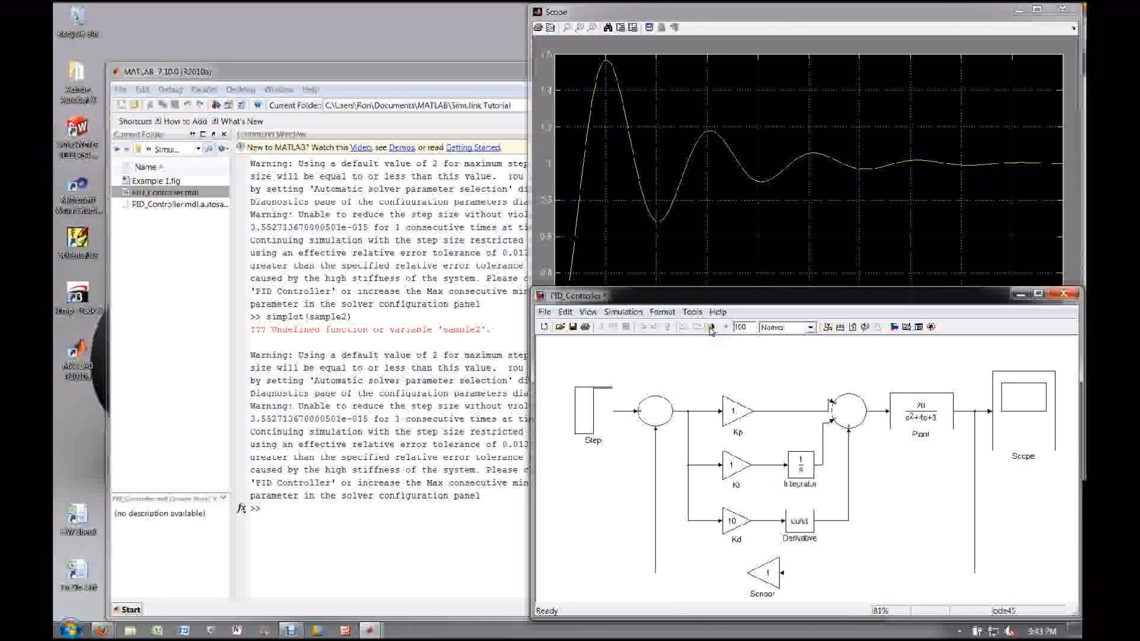
- Plot the saved scope data by running simplot(sample2) again, and move the figure window aside
{"action": "left_click", "coordinate": [422, 567]}
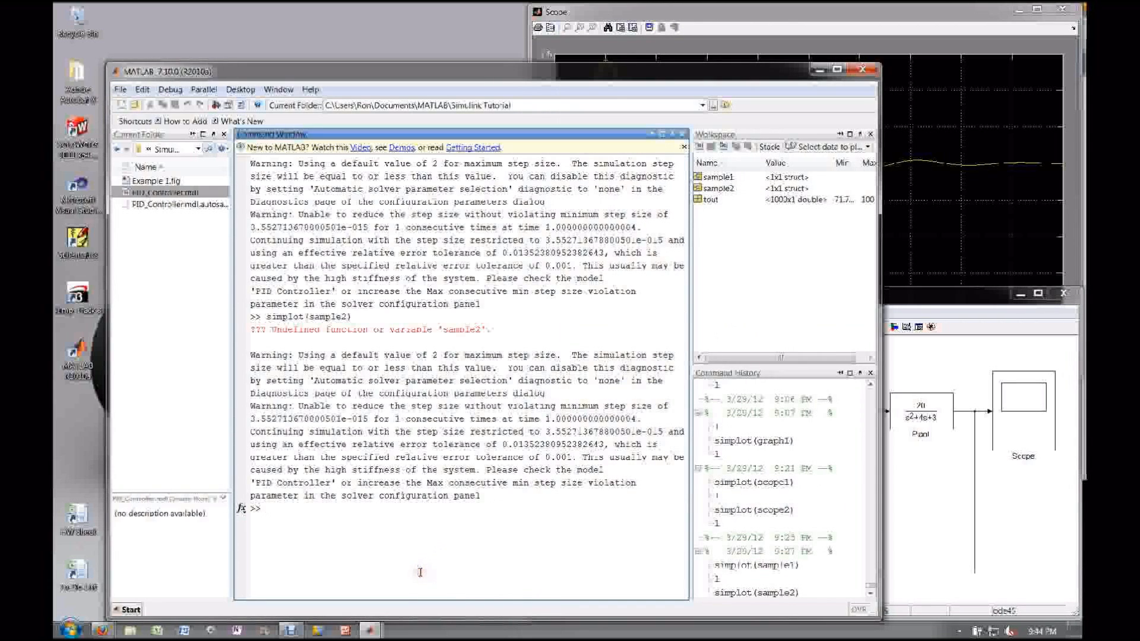
{"action": "key", "text": "Up"}
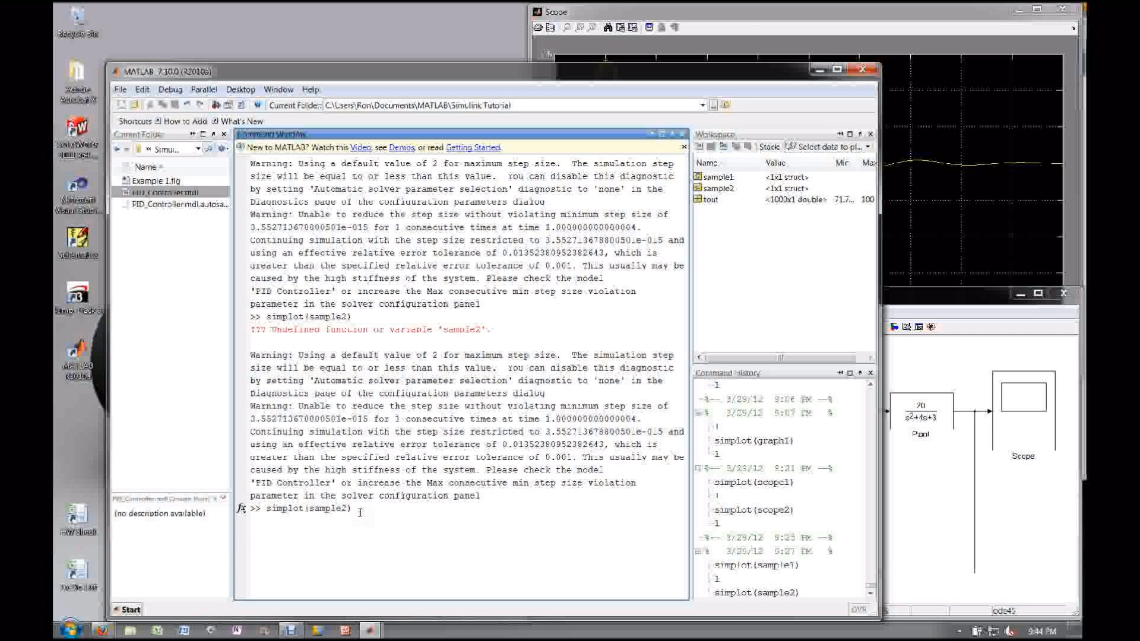
{"action": "key", "text": "Return"}
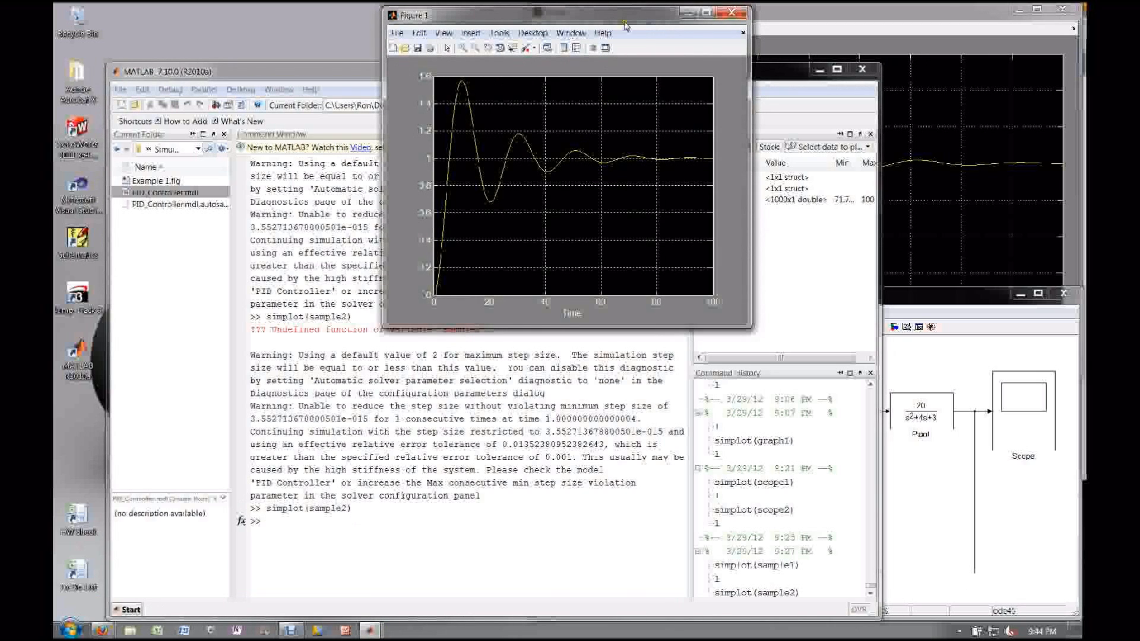
{"action": "left_click_drag", "start_coordinate": [635, 17], "coordinate": [370, 30]}
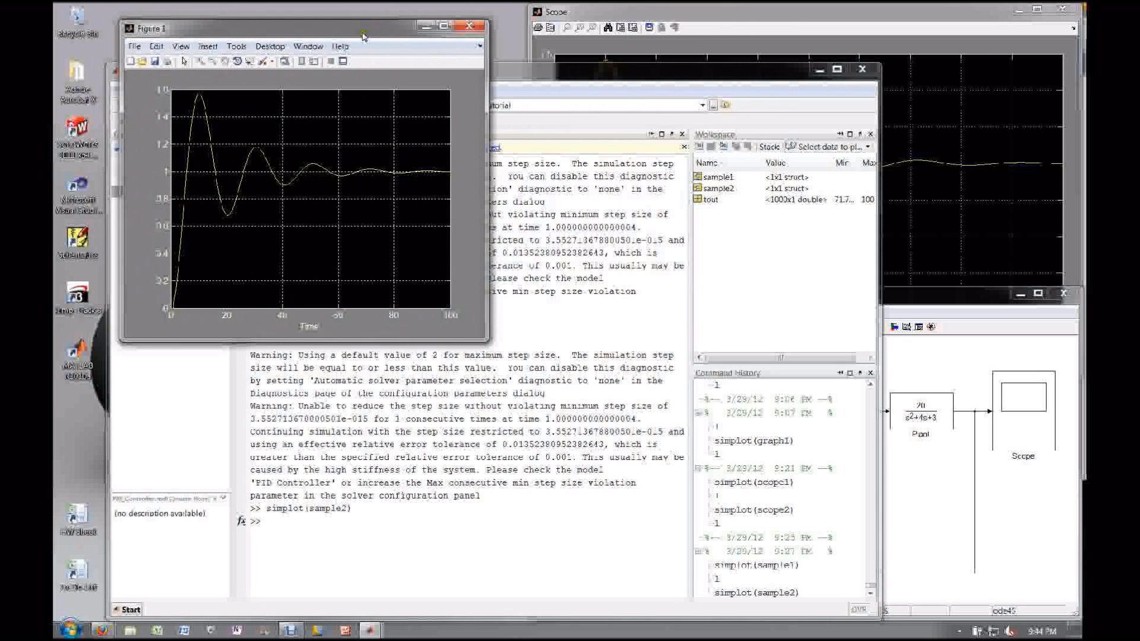
- Show the figure's plot tools and format the response curve with line width 2 and red color
{"action": "left_click", "coordinate": [342, 61]}
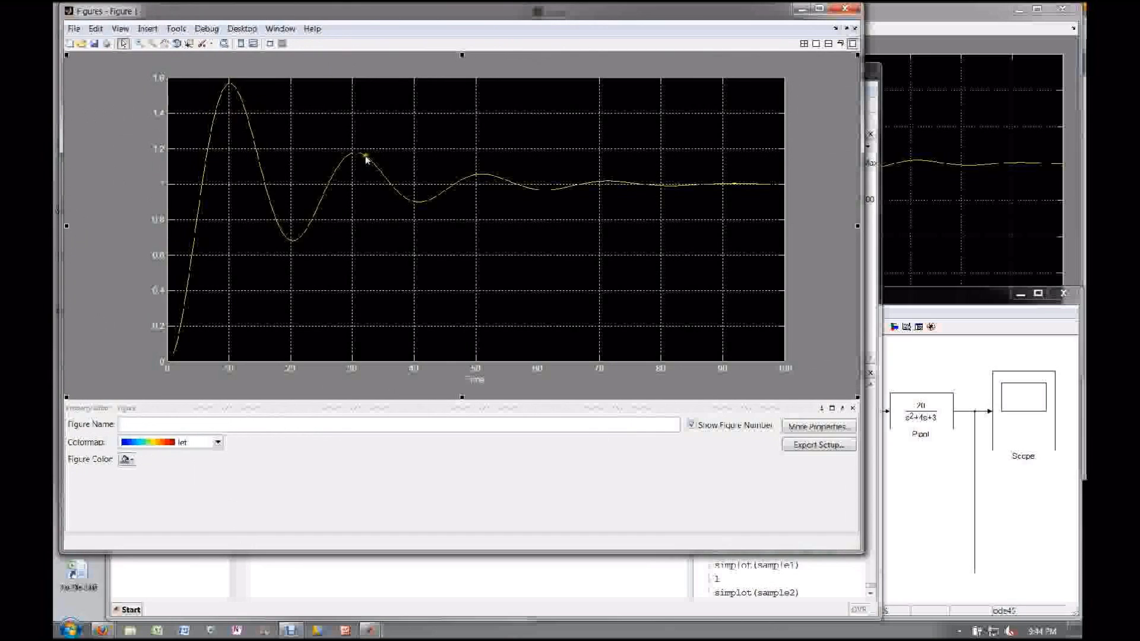
{"action": "left_click", "coordinate": [436, 197]}
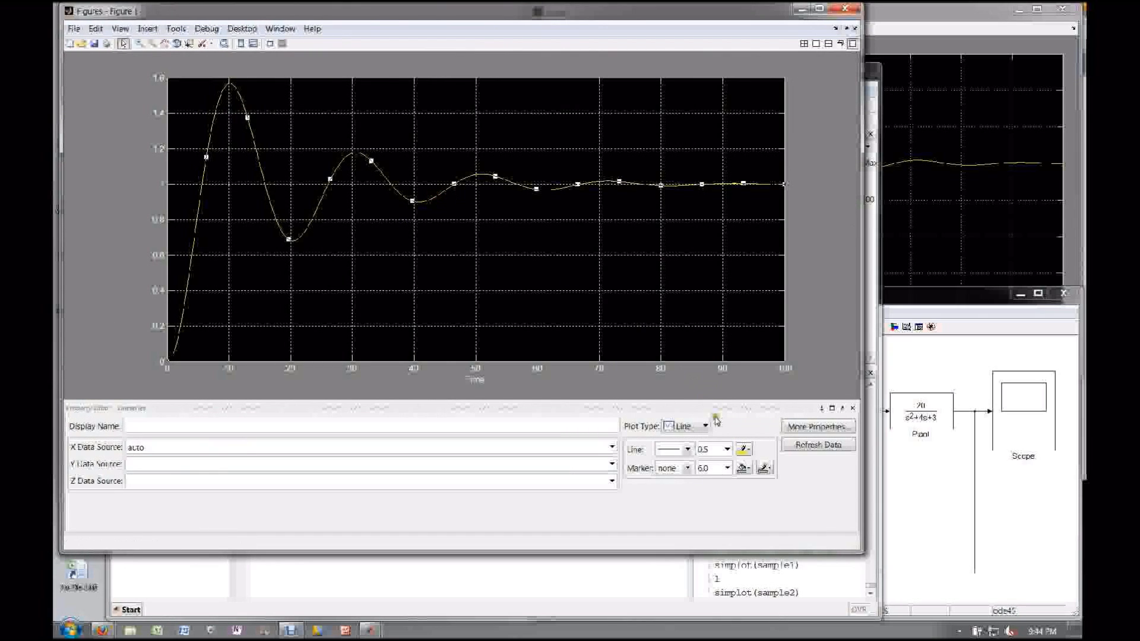
{"action": "double_click", "coordinate": [714, 449]}
{"action": "type", "text": "2"}
{"action": "key", "text": "Return"}
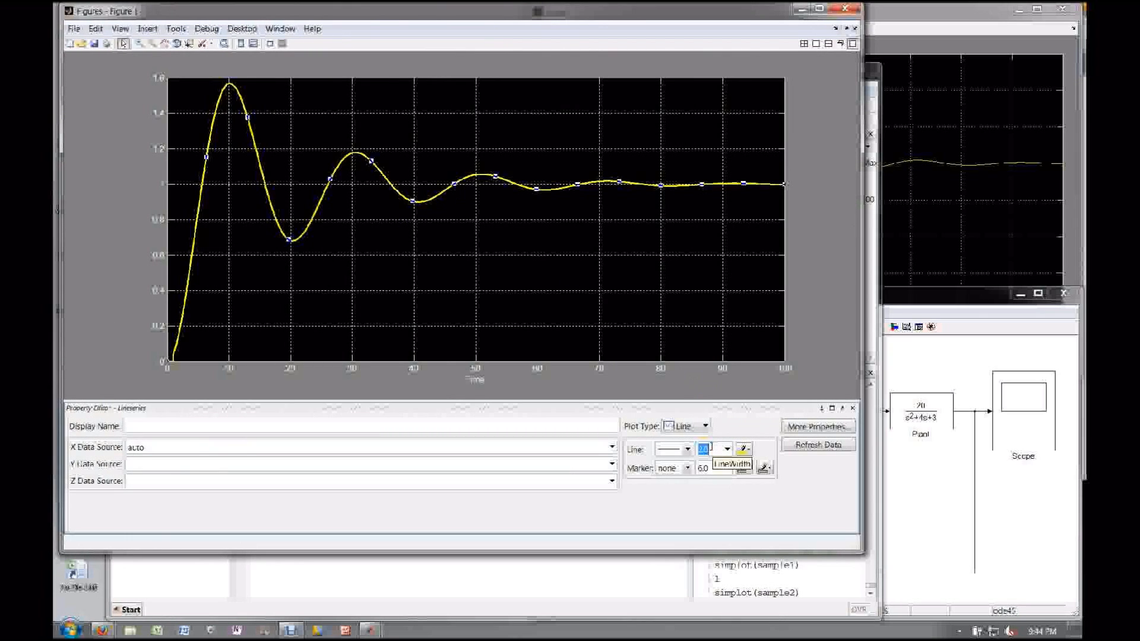
{"action": "left_click", "coordinate": [745, 449]}
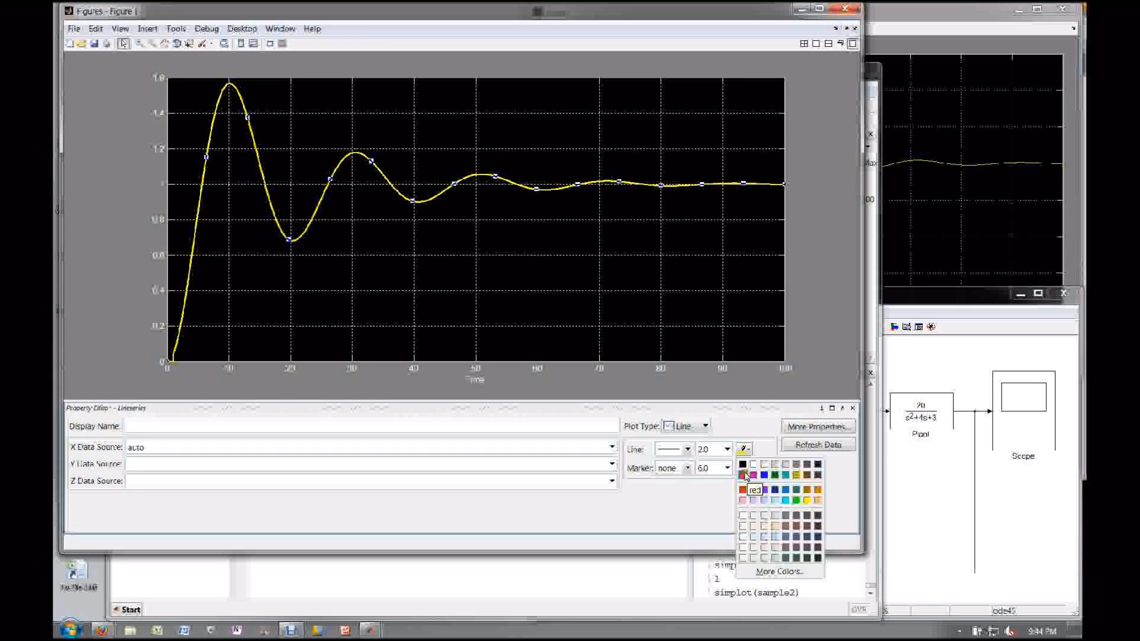
{"action": "left_click", "coordinate": [742, 475]}
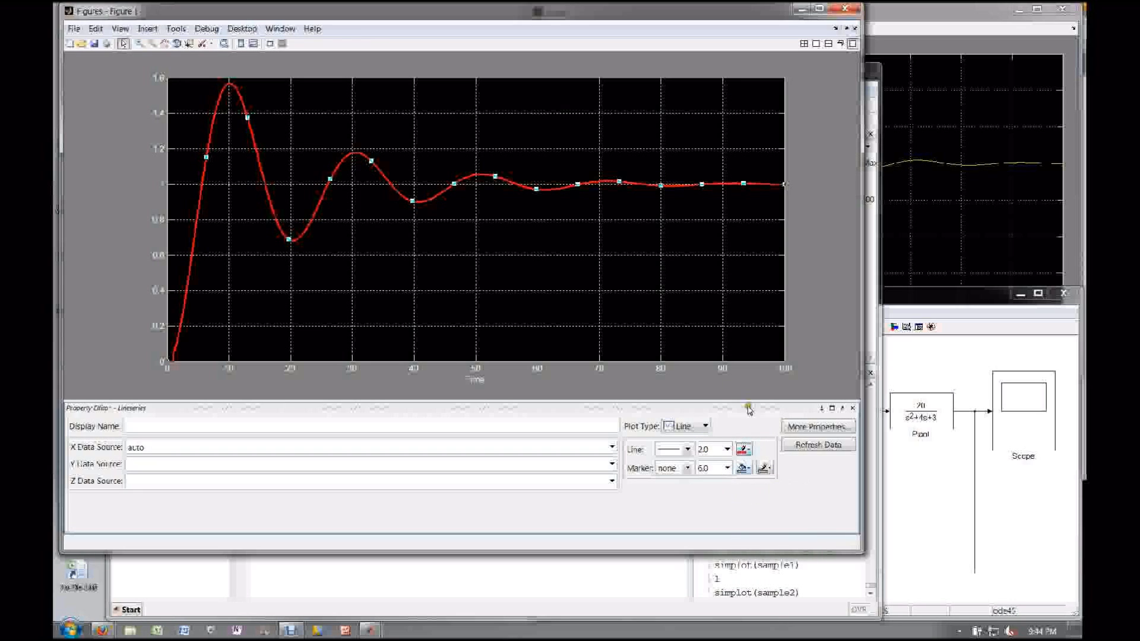
- Set the axes background to white and the axes and grid line color to black
{"action": "left_click", "coordinate": [514, 338]}
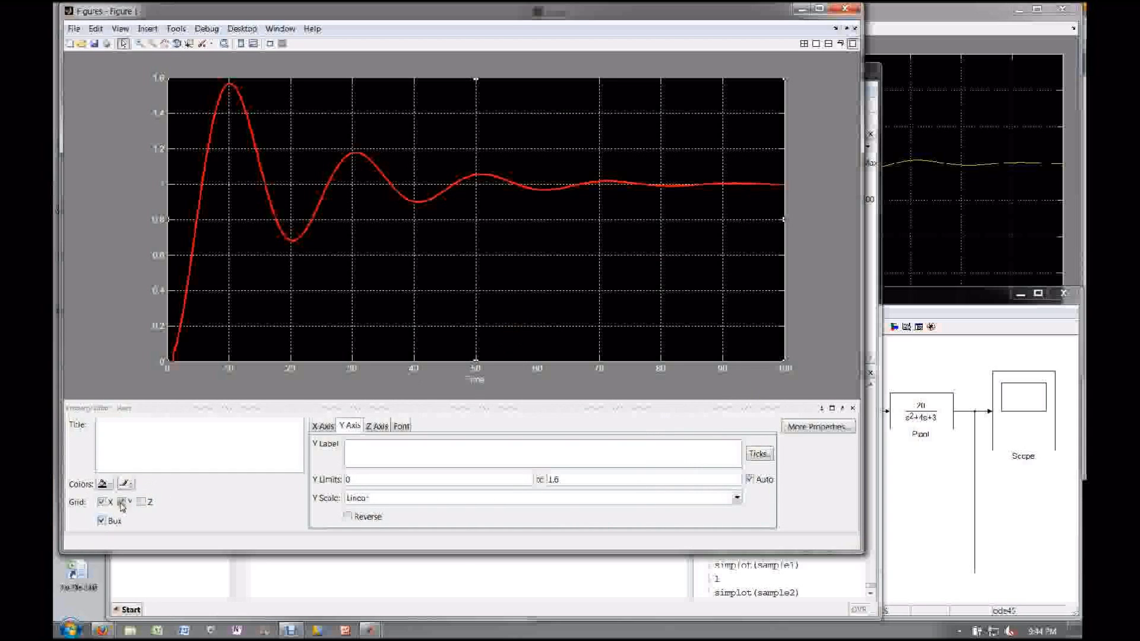
{"action": "left_click", "coordinate": [106, 483]}
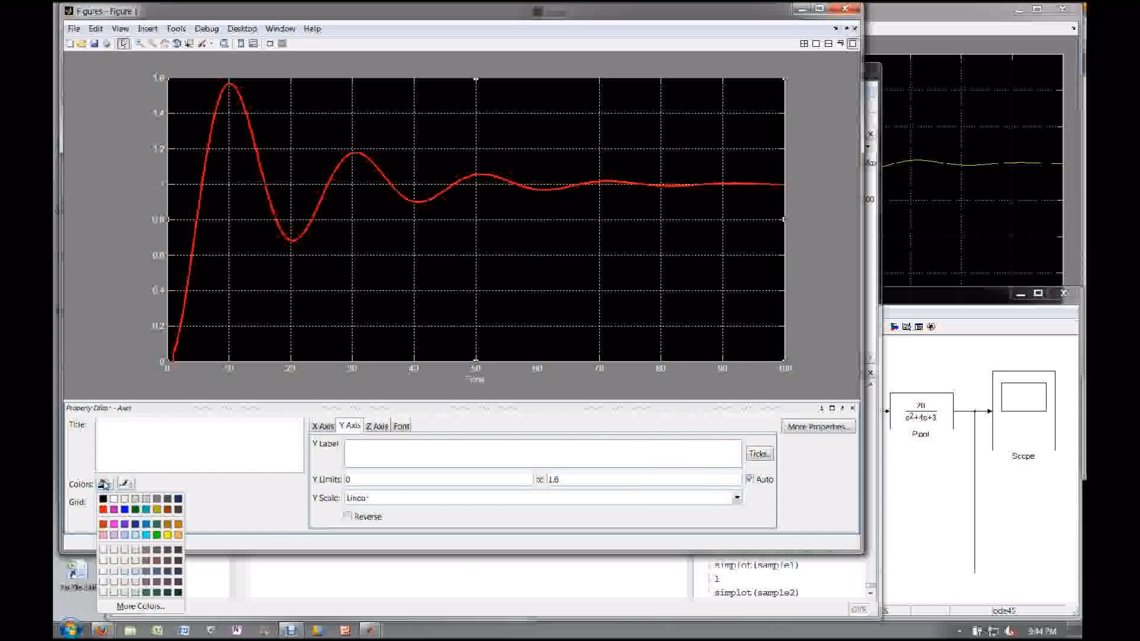
{"action": "left_click", "coordinate": [113, 499]}
{"action": "left_click", "coordinate": [125, 484]}
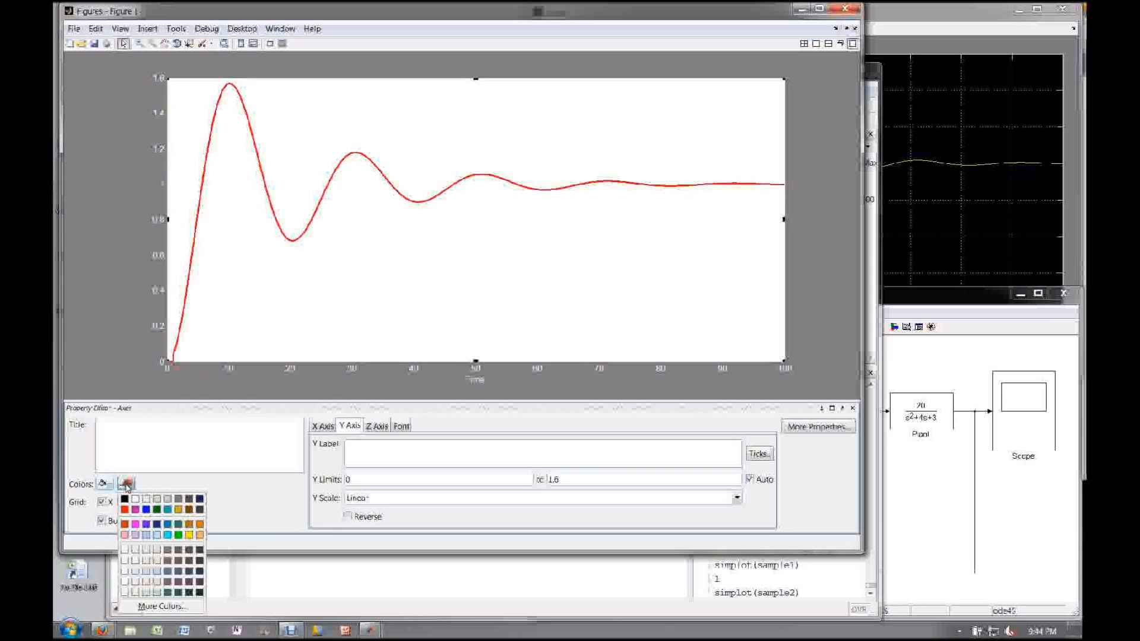
{"action": "left_click", "coordinate": [121, 498]}
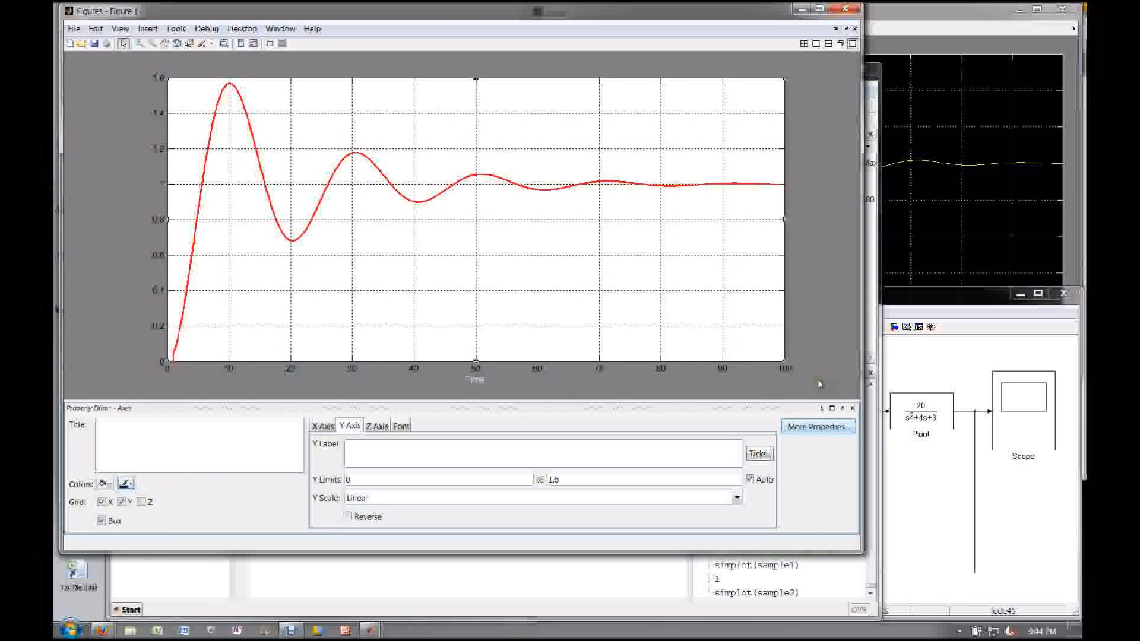
- Save the figure as "Example 2" in MATLAB Figure format in the Simulink Tutorial folder and close it
{"action": "left_click", "coordinate": [73, 33]}
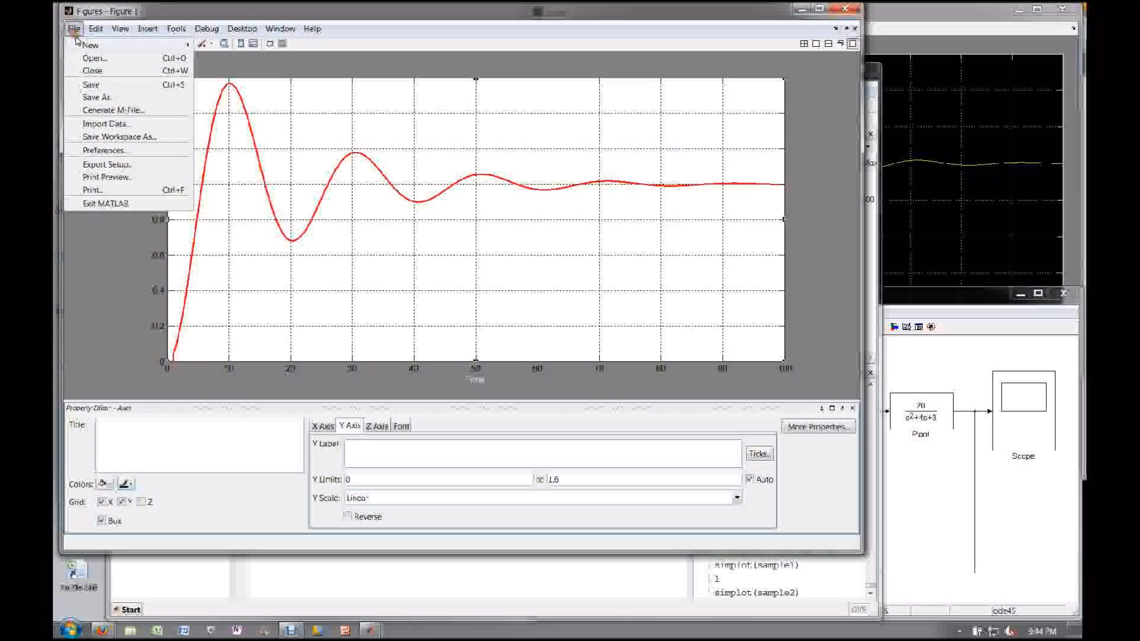
{"action": "left_click", "coordinate": [109, 98]}
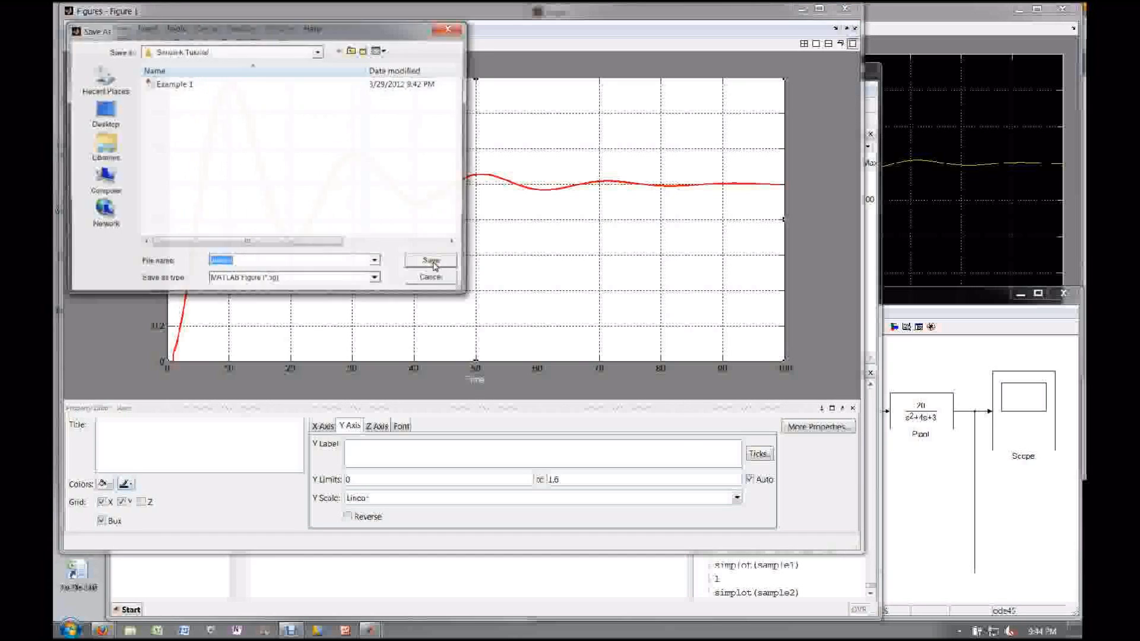
{"action": "type", "text": "s"}
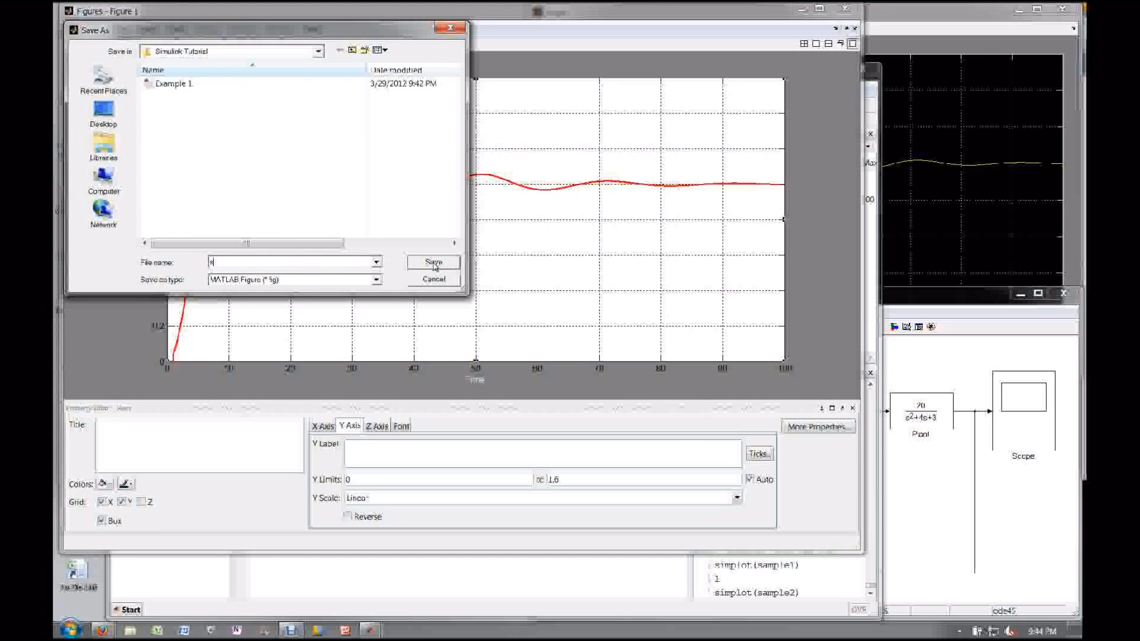
{"action": "type", "text": "Exam"}
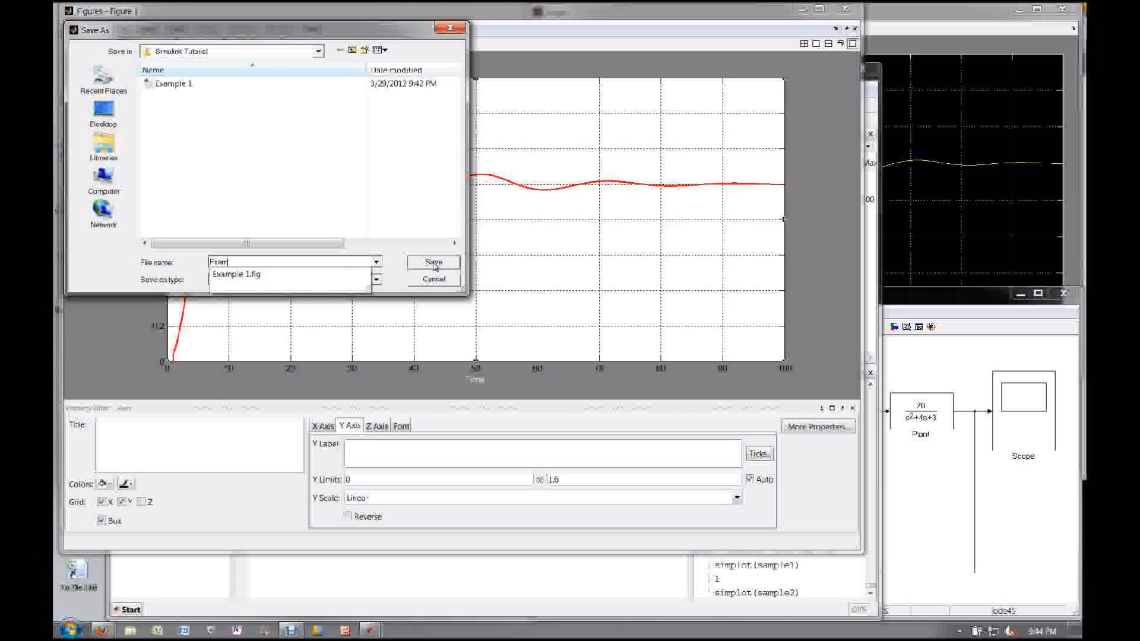
{"action": "type", "text": "ple 2"}
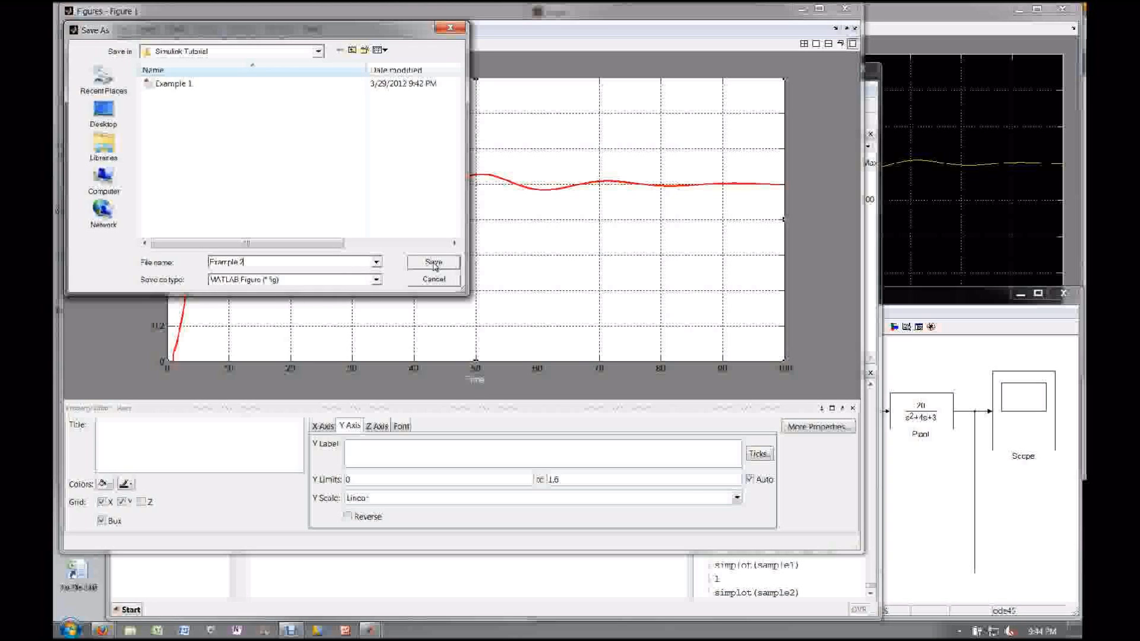
{"action": "left_click", "coordinate": [434, 265]}
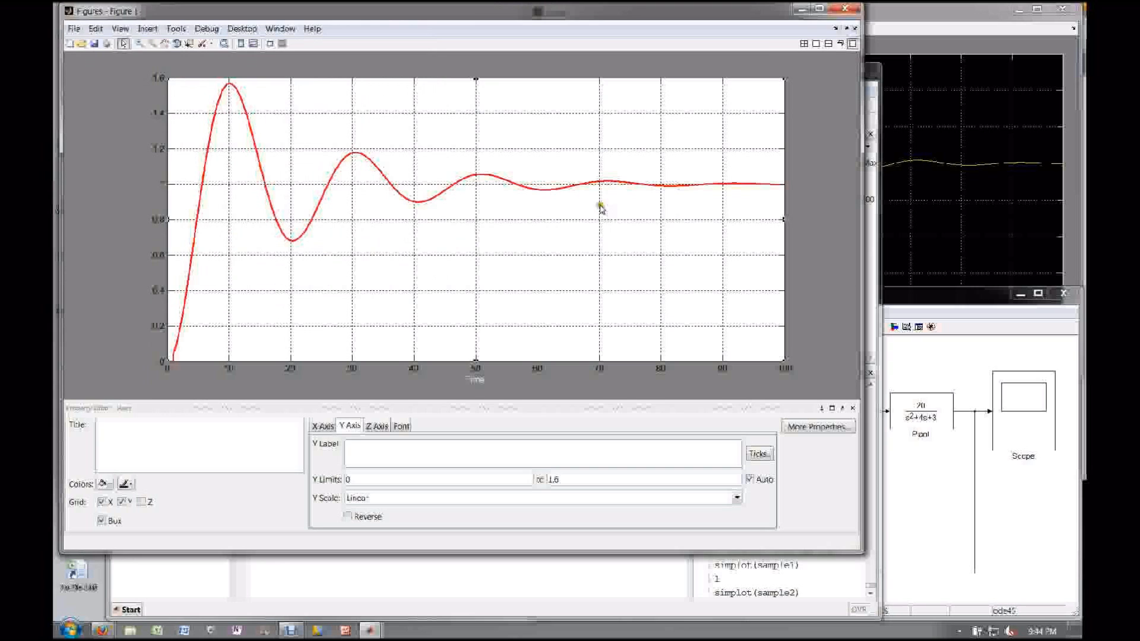
{"action": "left_click", "coordinate": [845, 8]}
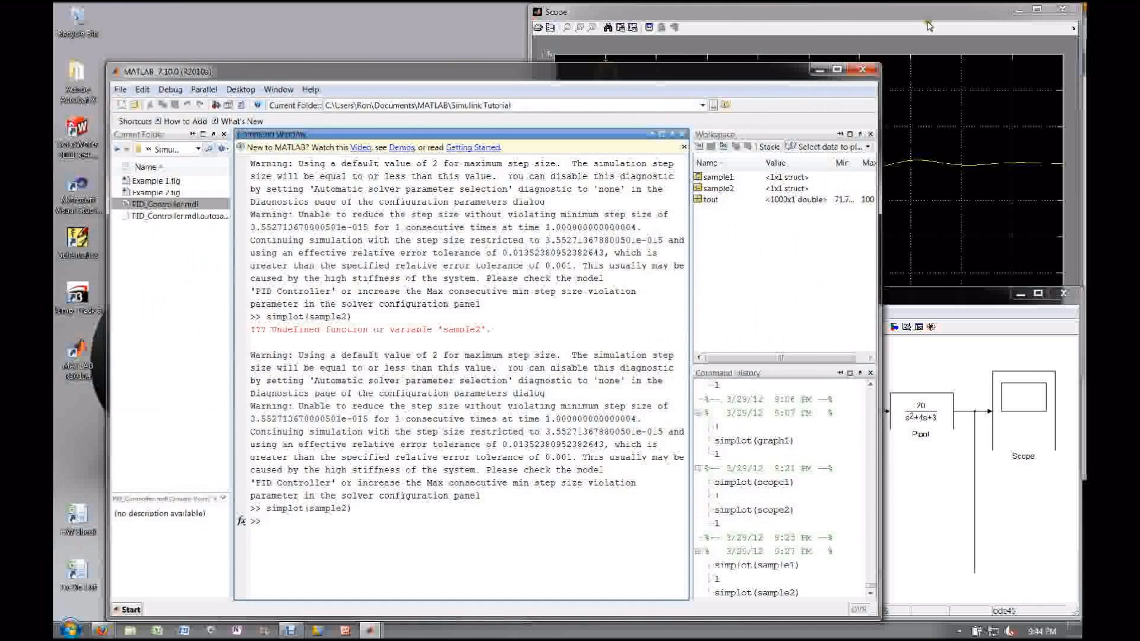
- Close the scope and the PID_Controller model, and clear the command window and workspace
{"action": "left_click", "coordinate": [1061, 9]}
{"action": "left_click", "coordinate": [1064, 291]}
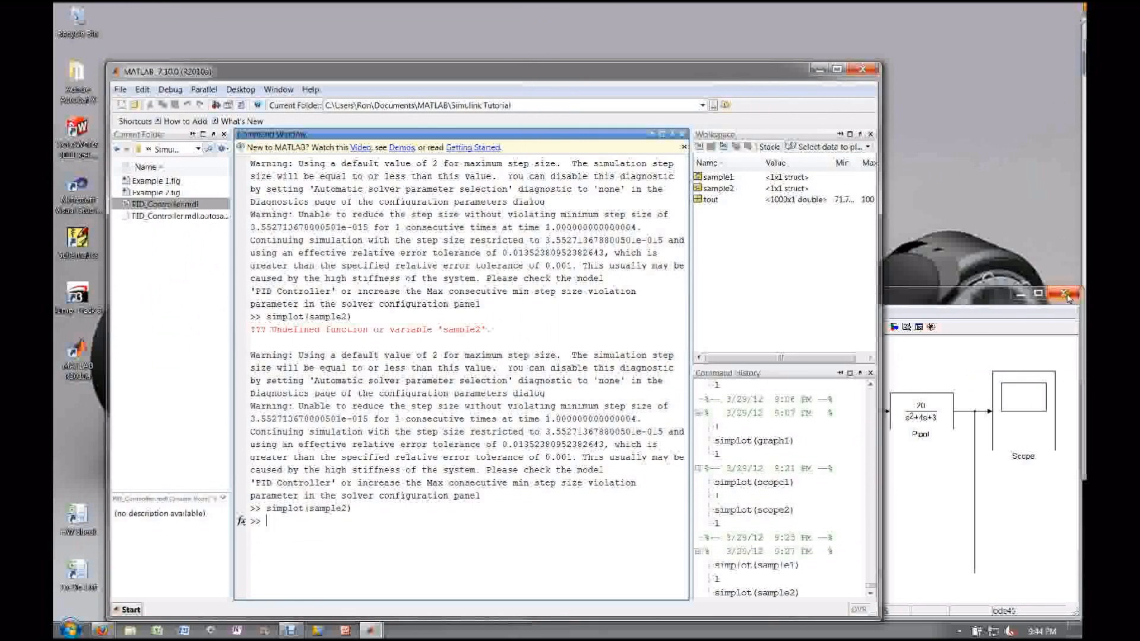
{"action": "left_click", "coordinate": [513, 338]}
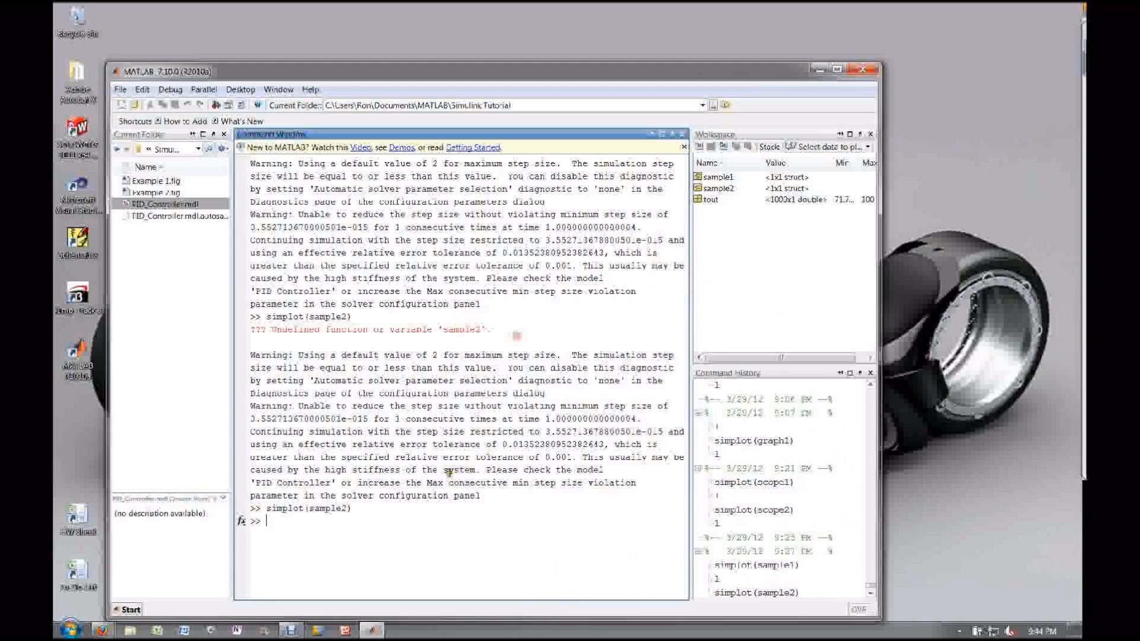
{"action": "key", "text": "Return"}
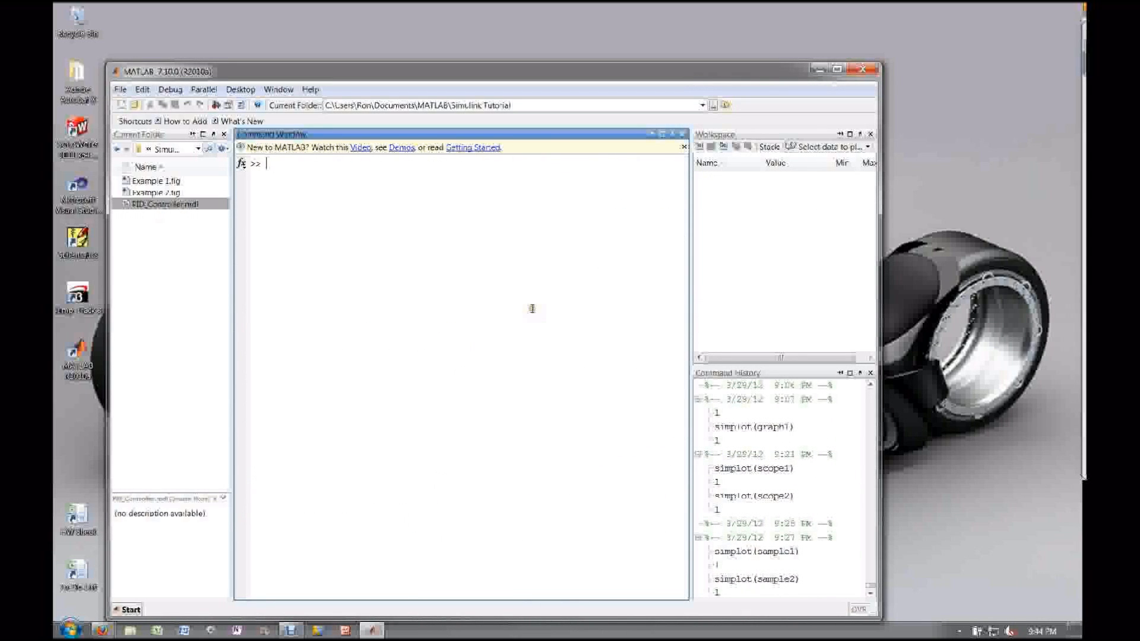
- Open the saved figures Example 1.fig and Example 2.fig from the current folder
{"action": "left_click", "coordinate": [176, 249]}
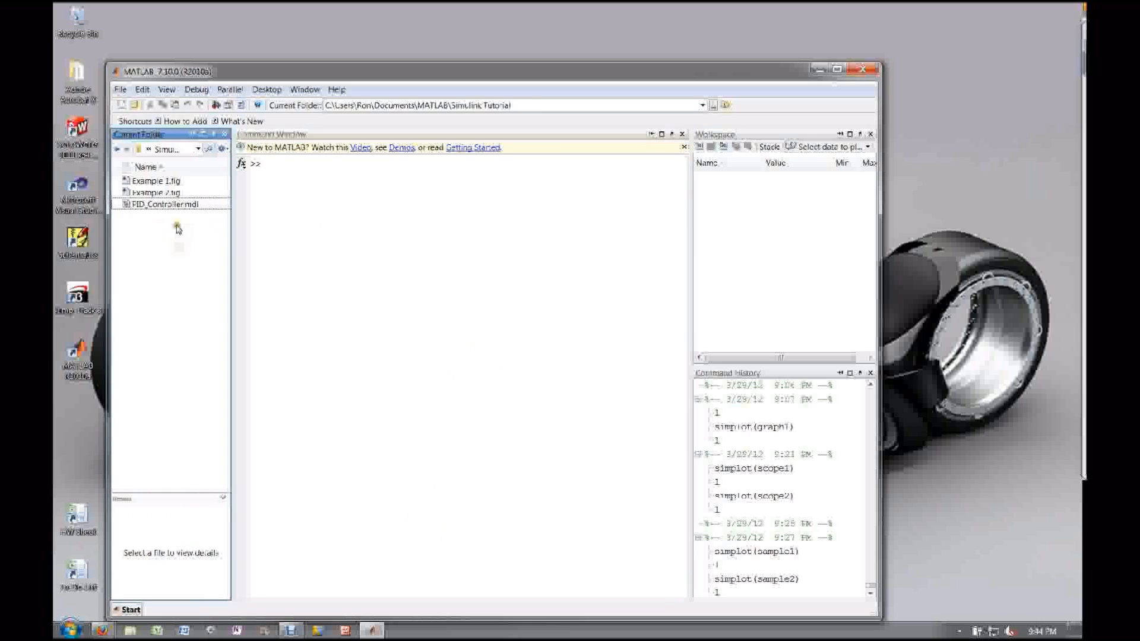
{"action": "double_click", "coordinate": [181, 183]}
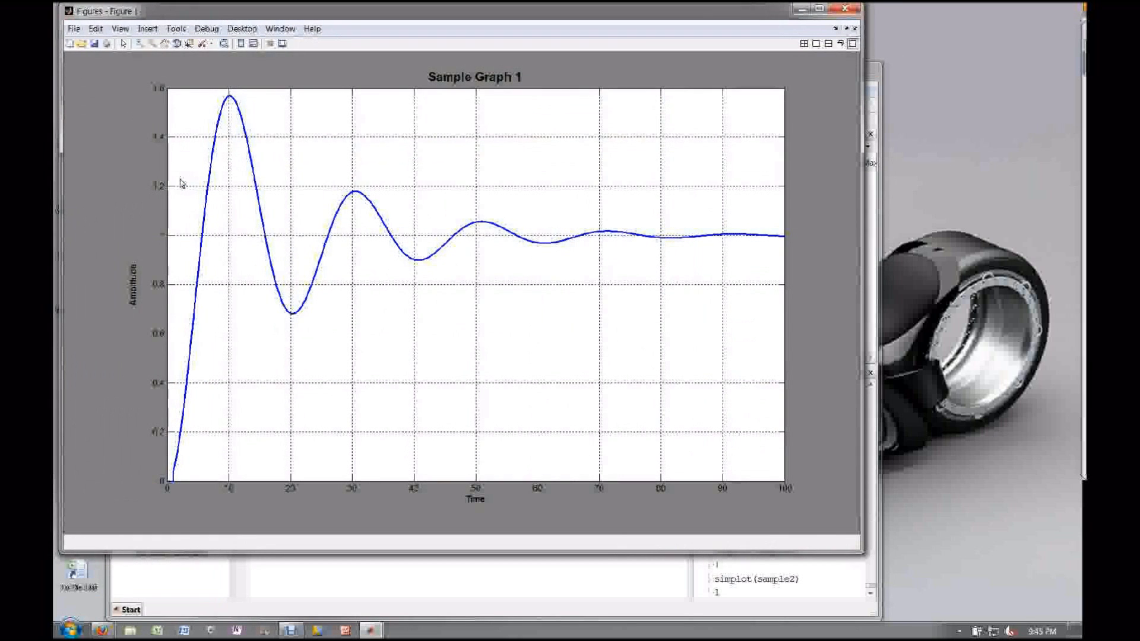
{"action": "left_click_drag", "start_coordinate": [416, 11], "coordinate": [651, 14]}
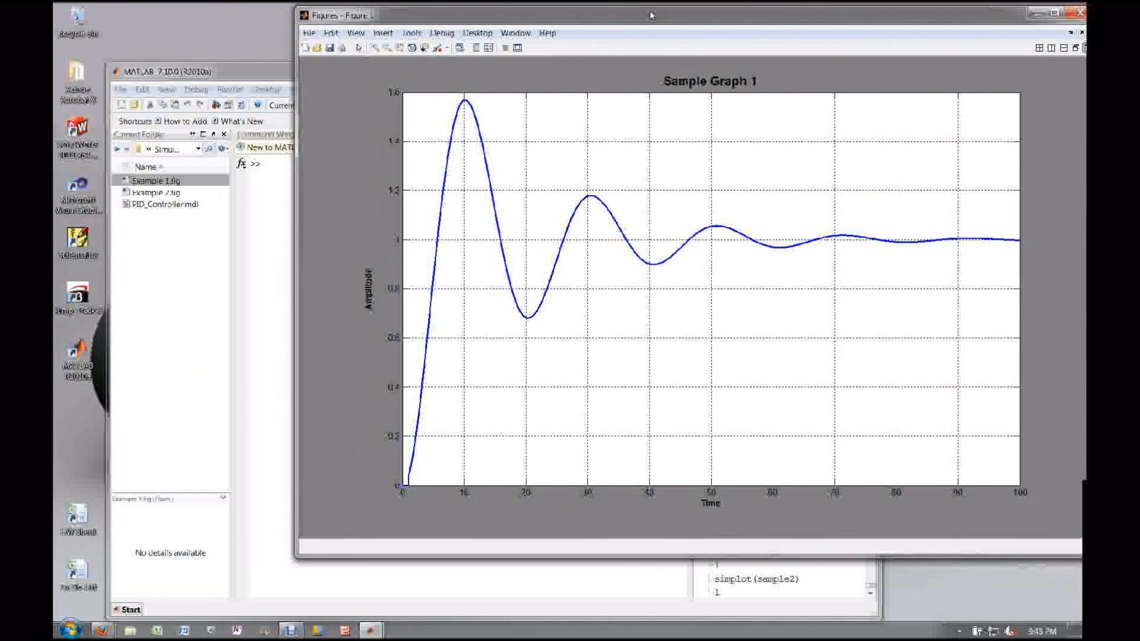
{"action": "double_click", "coordinate": [161, 195]}
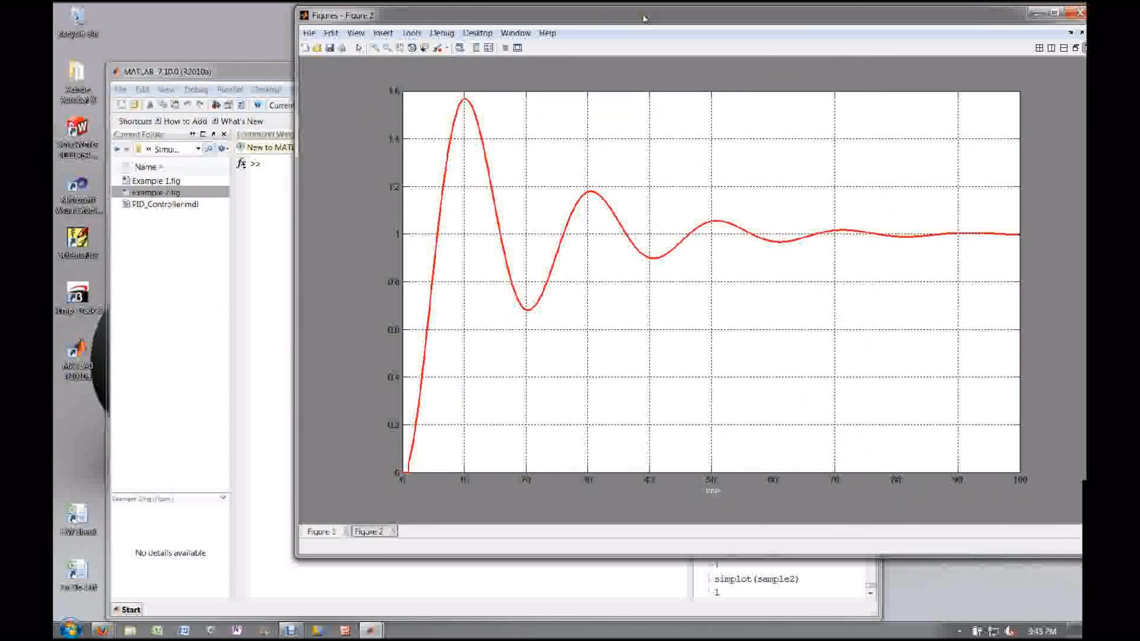
{"action": "left_click_drag", "start_coordinate": [643, 18], "coordinate": [500, 19]}
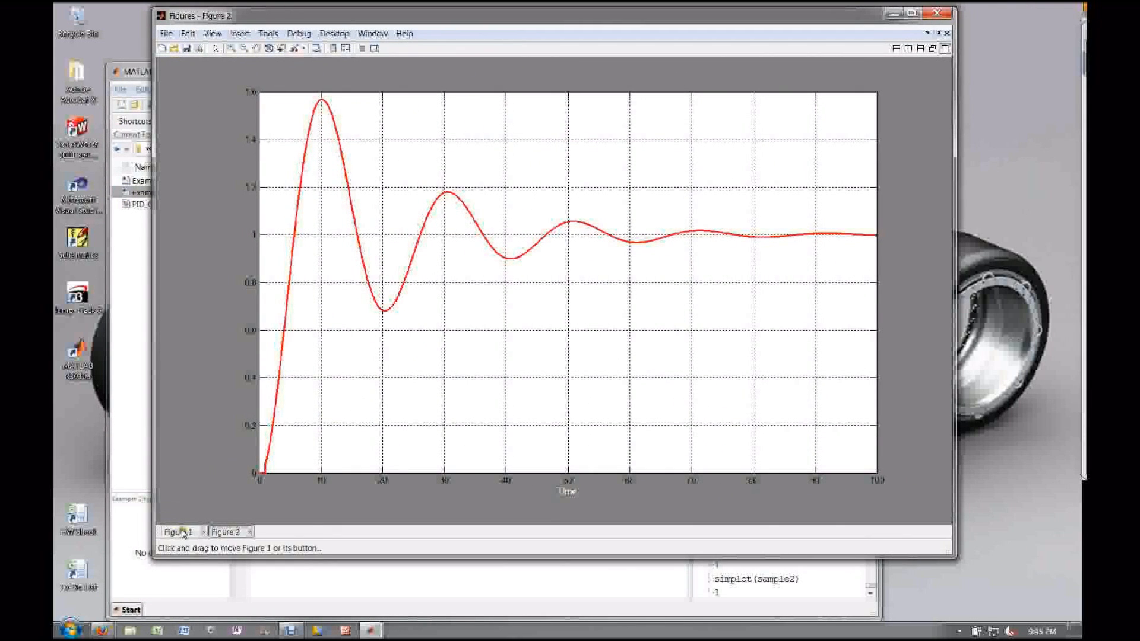
- Compare the two saved graphs by switching between Figure 1 and Figure 2, and close the figures window
{"action": "left_click", "coordinate": [183, 532]}
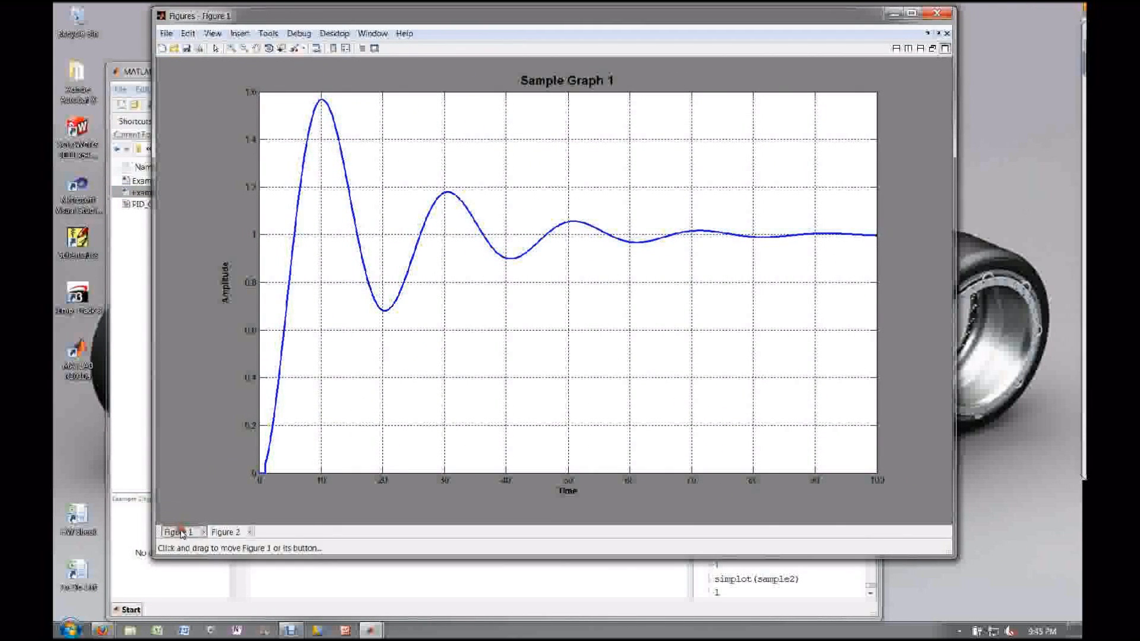
{"action": "left_click", "coordinate": [226, 531]}
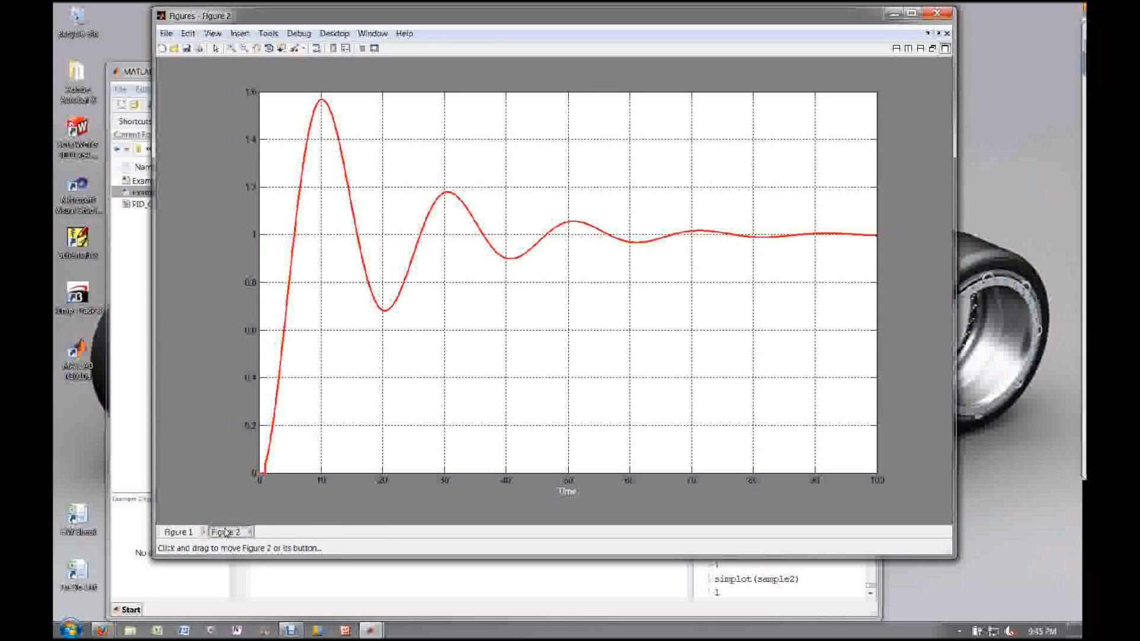
{"action": "left_click", "coordinate": [181, 532]}
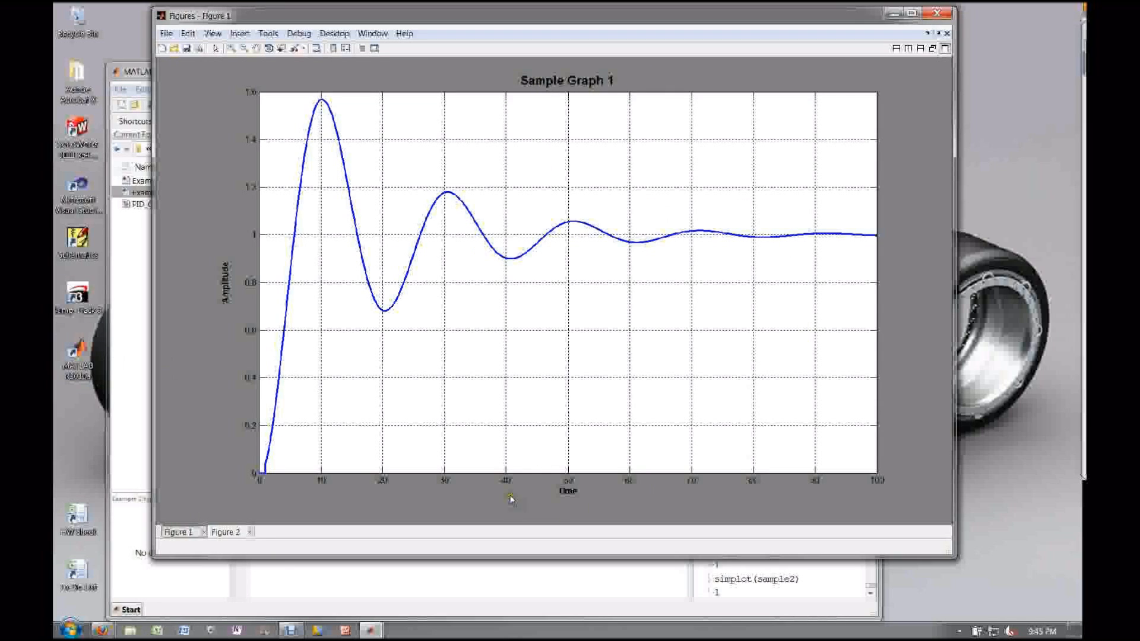
{"action": "left_click", "coordinate": [231, 533]}
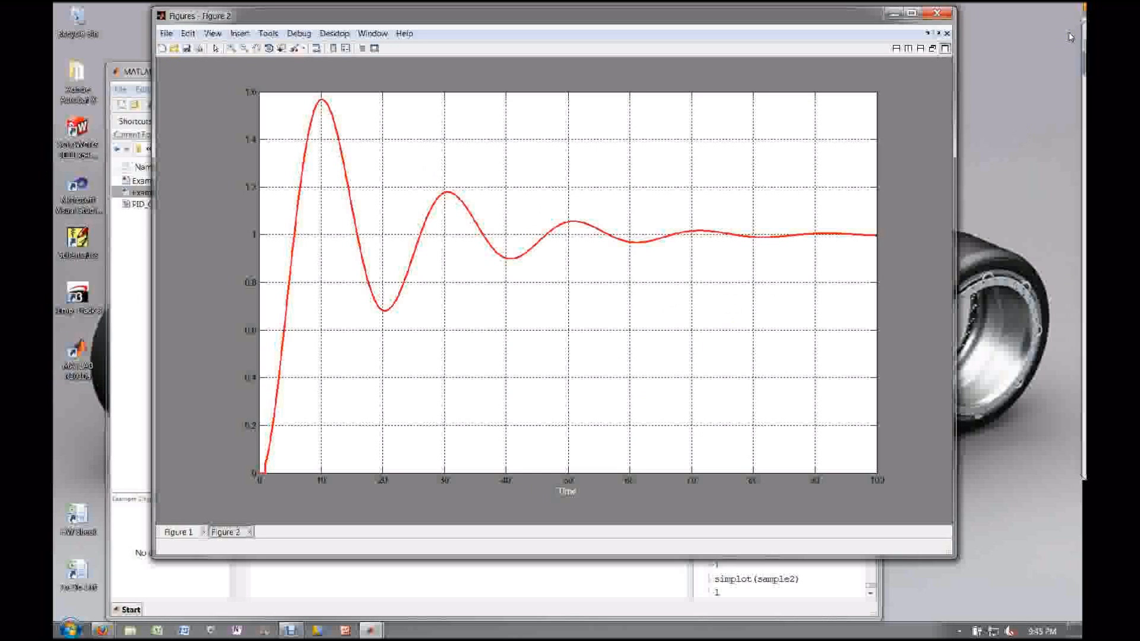
{"action": "left_click", "coordinate": [938, 9]}
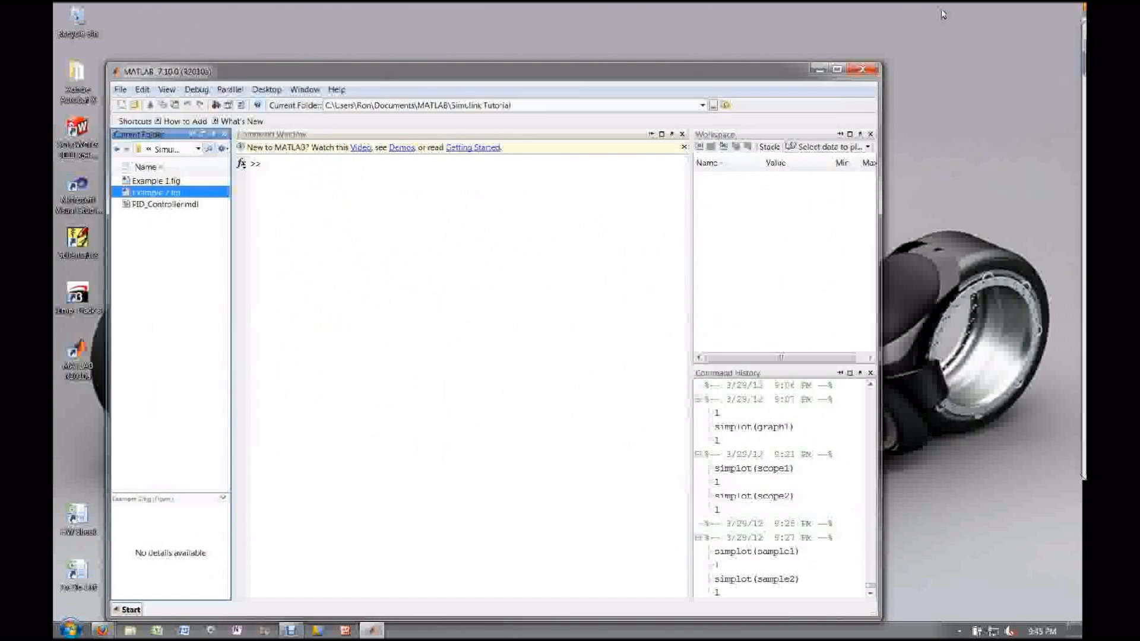